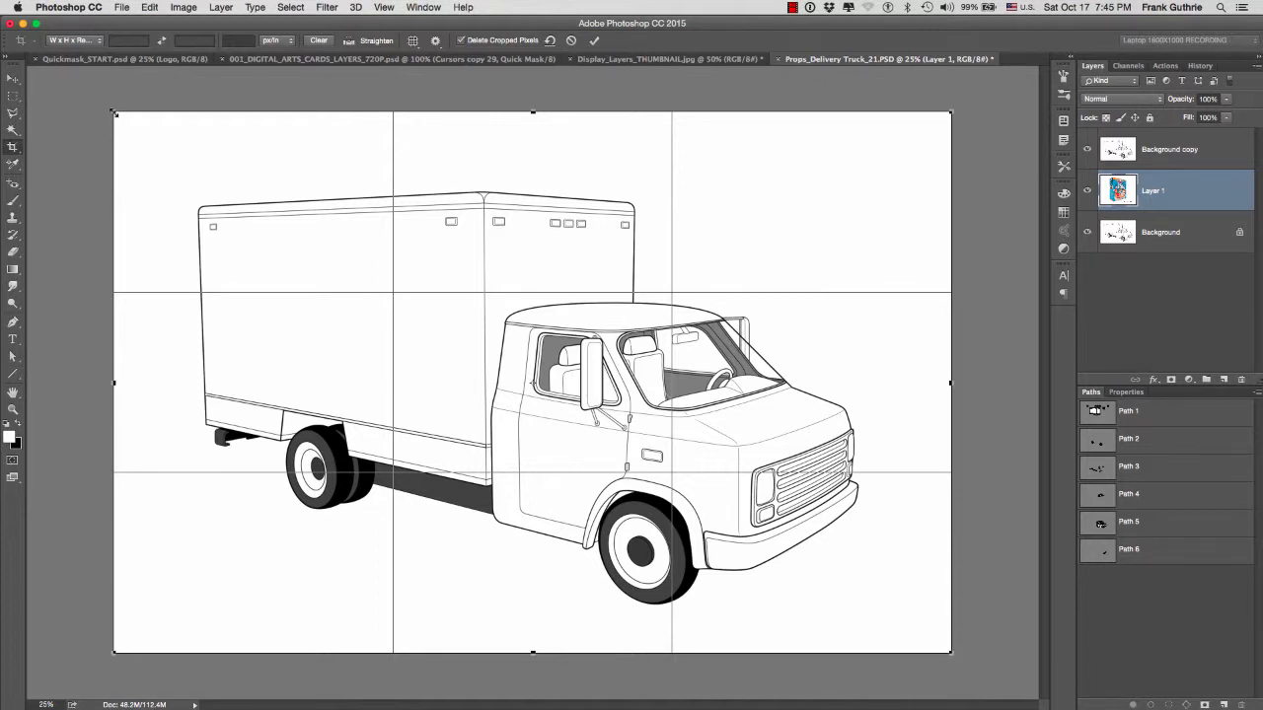
- Try cropping the delivery truck image with a smaller, steeply rotated crop box, and undo the crop
left_click_drag(118, 116, 176, 158)
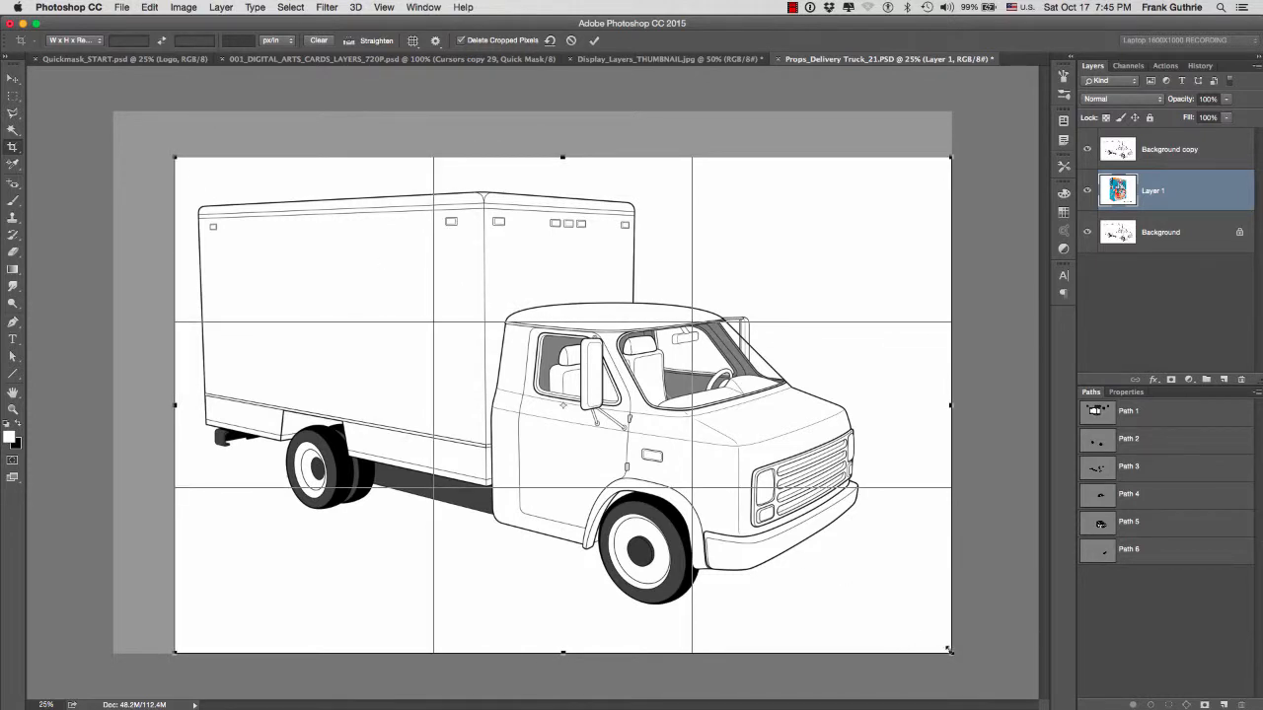
left_click_drag(949, 651, 877, 628)
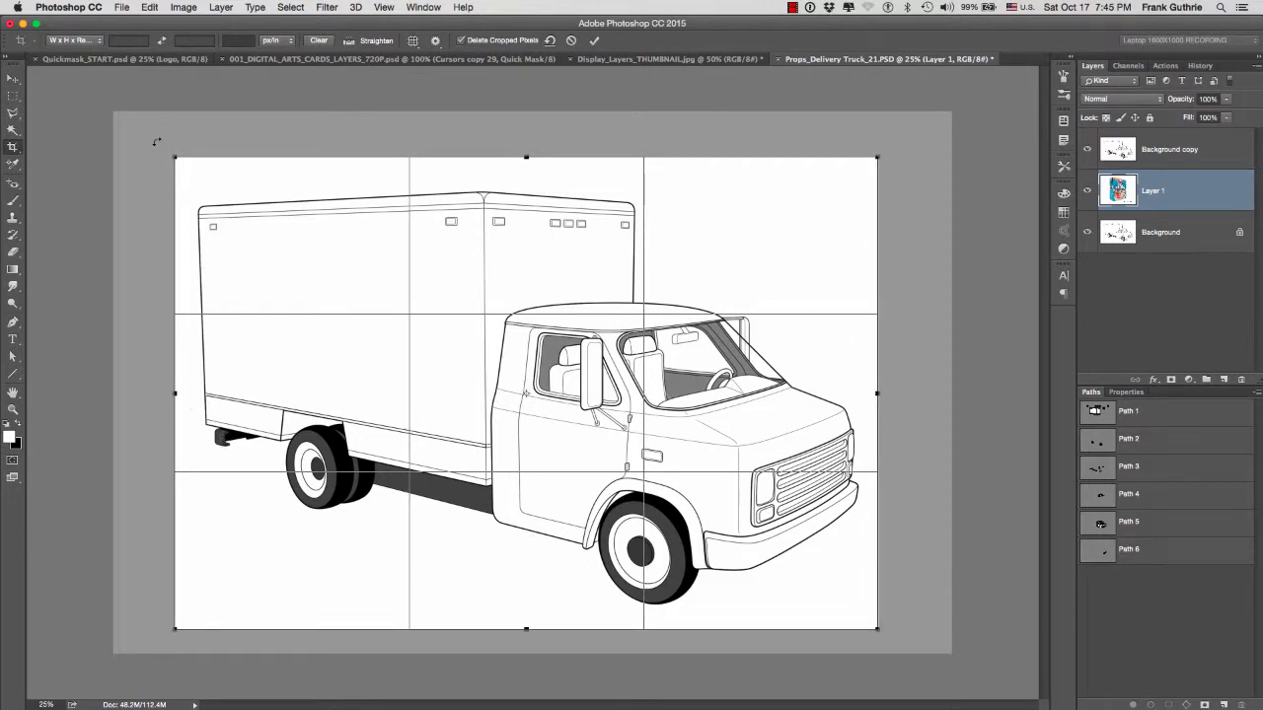
left_click_drag(155, 142, 103, 375)
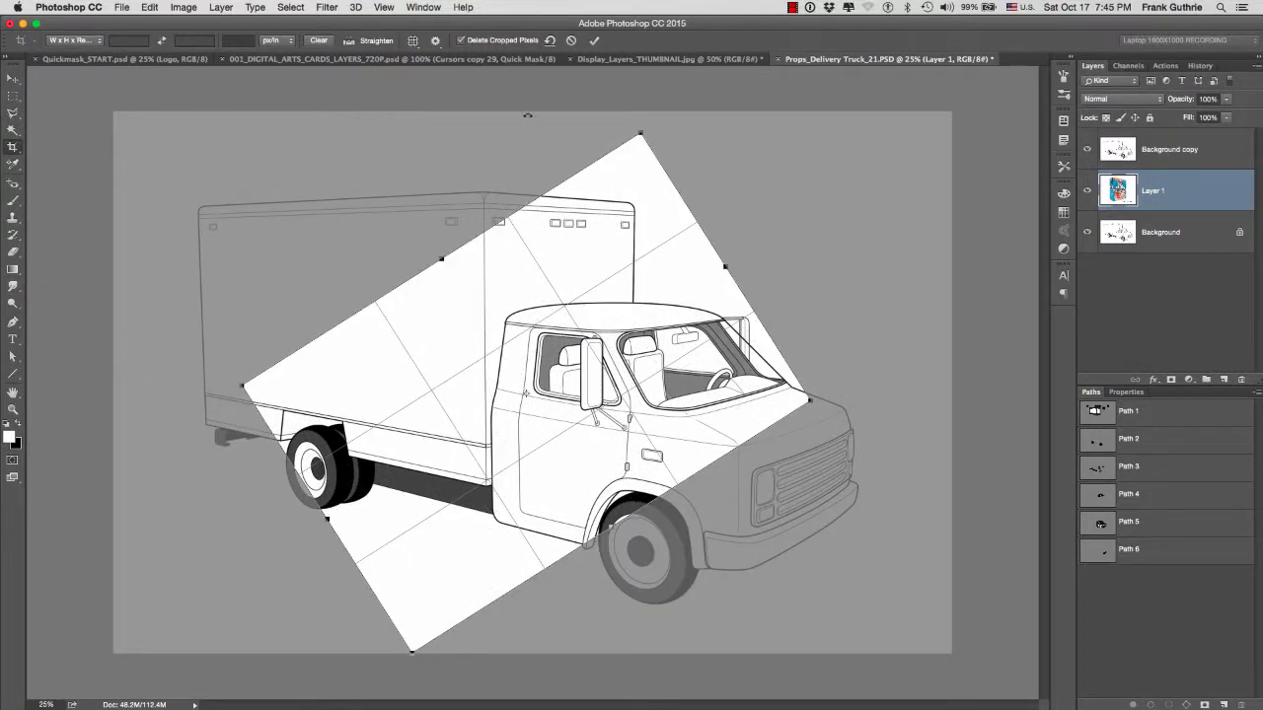
left_click(594, 40)
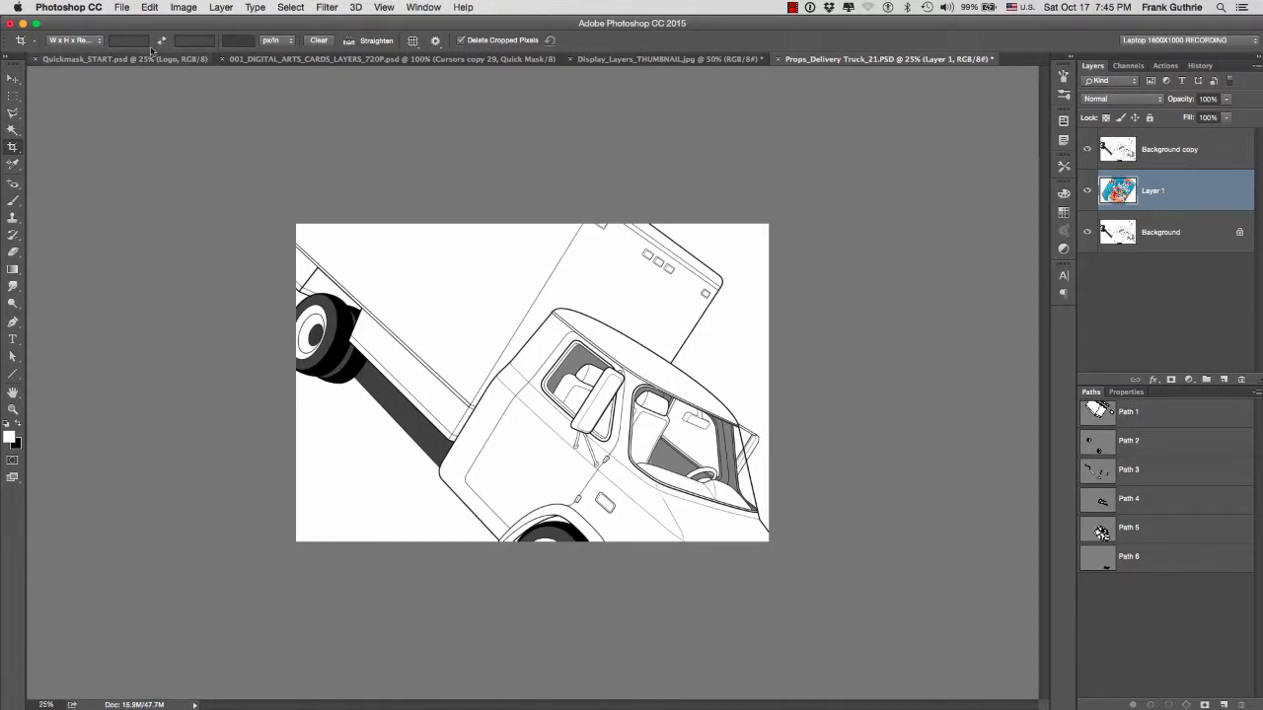
left_click(149, 7)
left_click(159, 23)
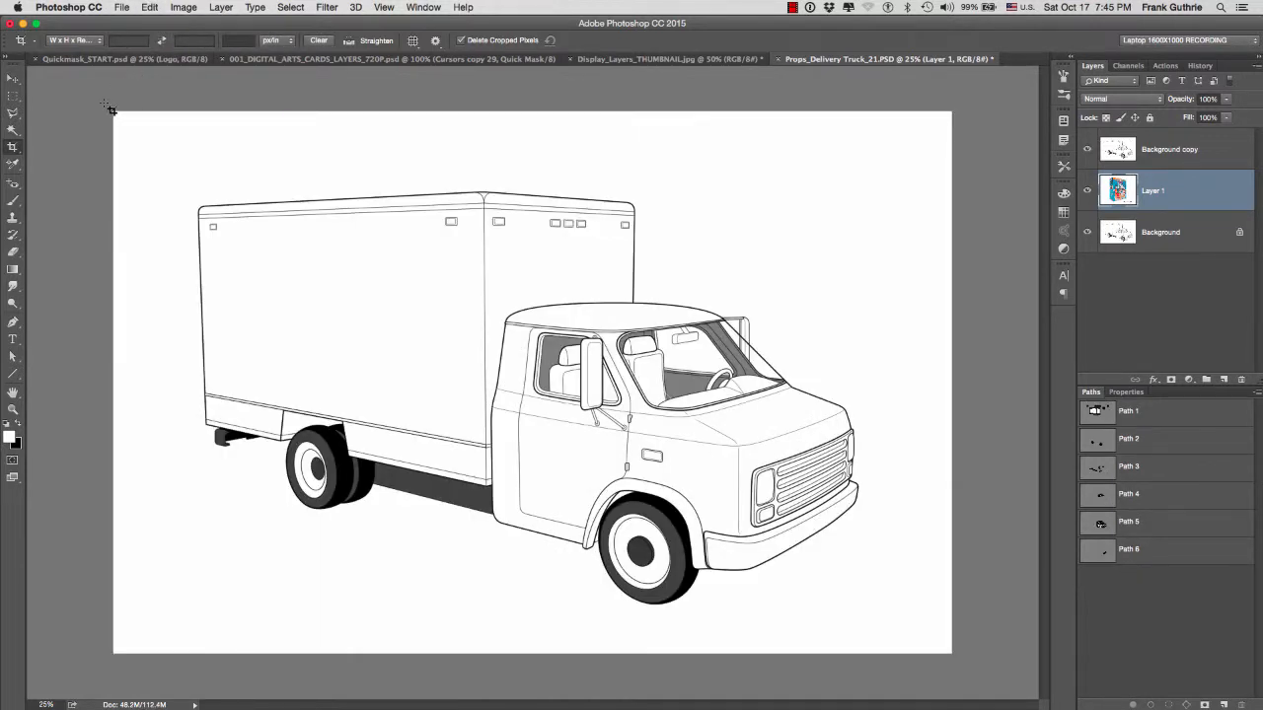
- Place a new crop box over the full canvas and set the crop constraint to Ratio
left_click_drag(109, 109, 955, 662)
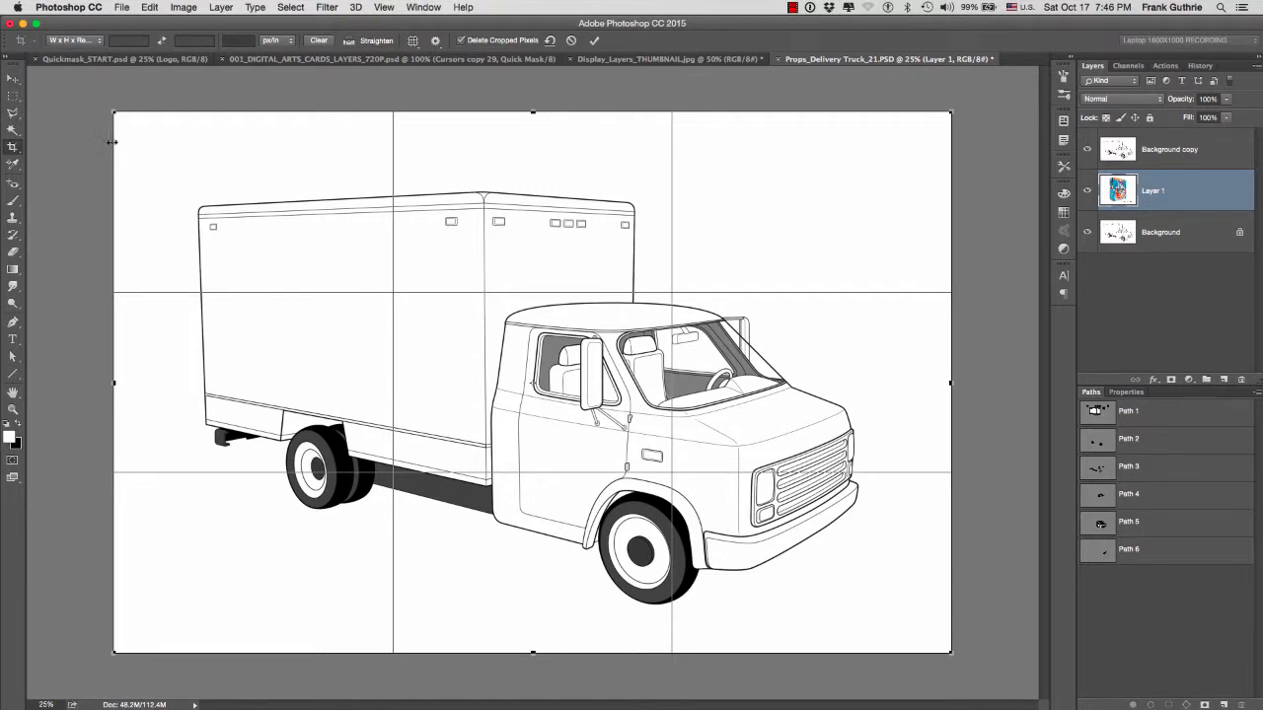
left_click(77, 41)
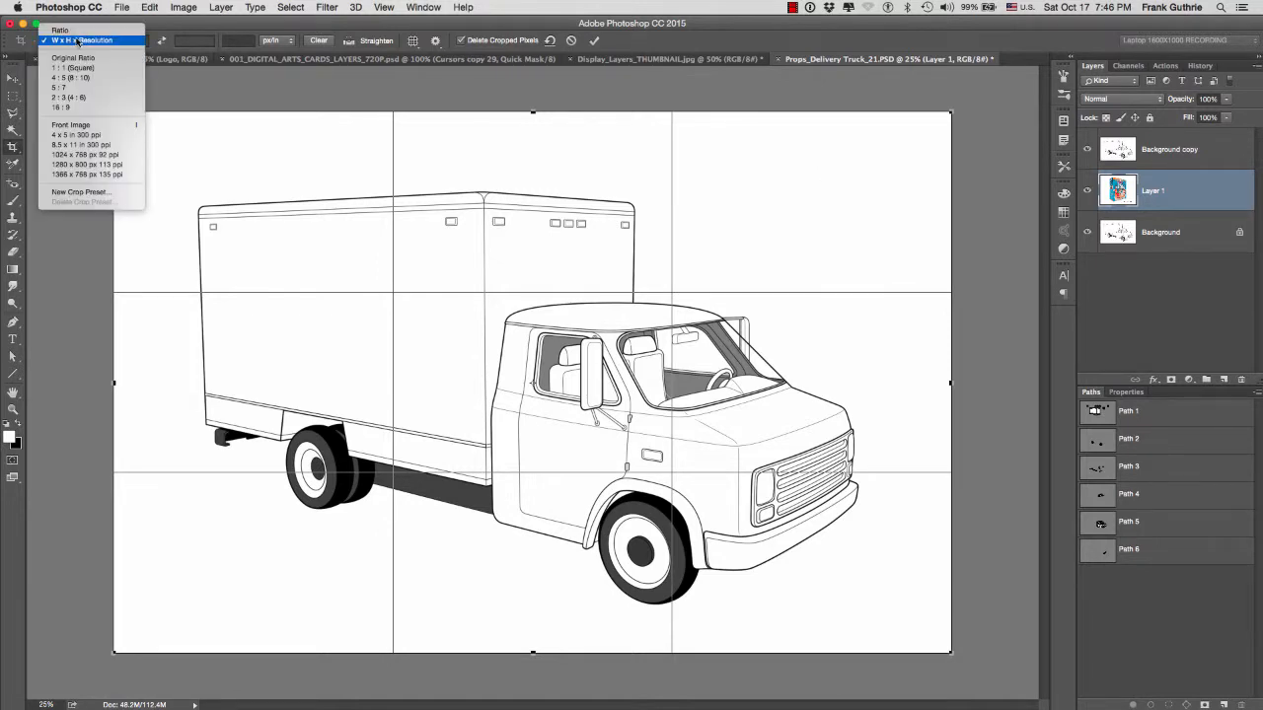
left_click(77, 31)
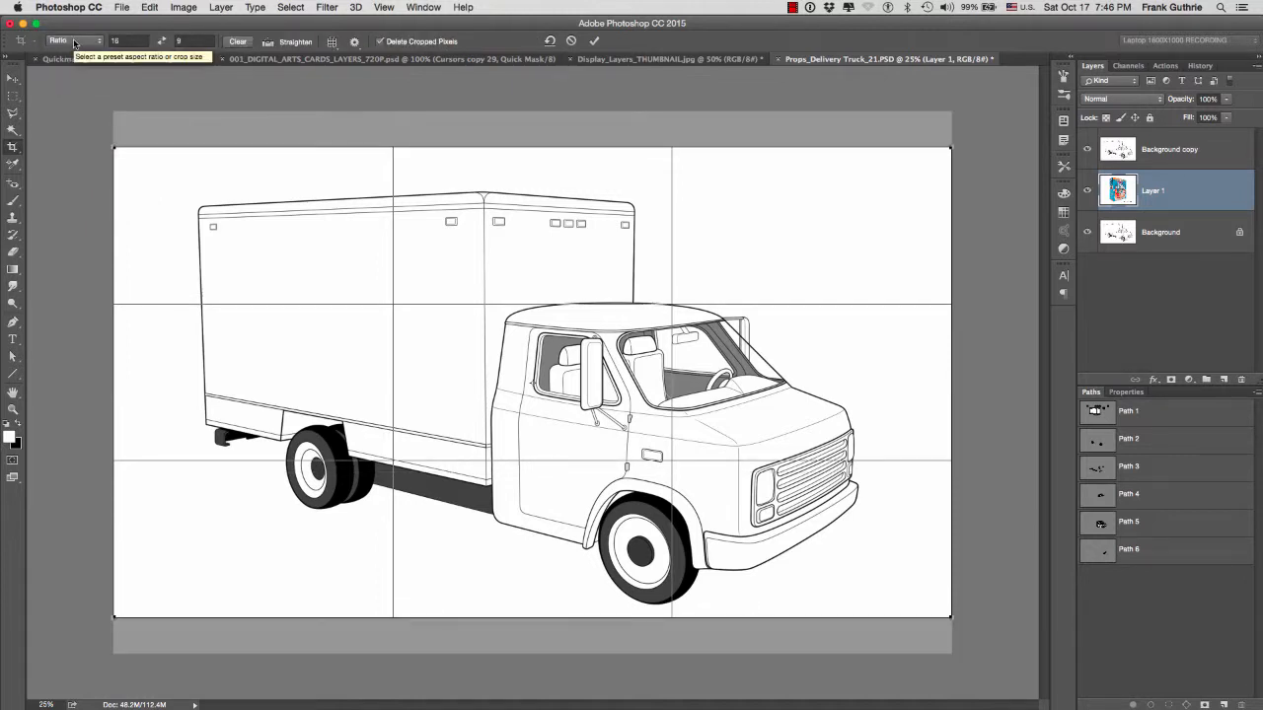
- Try the 1:1 (Square), 5:7 and 16:9 aspect ratio presets on the crop box
left_click(75, 41)
left_click(75, 73)
left_click(73, 42)
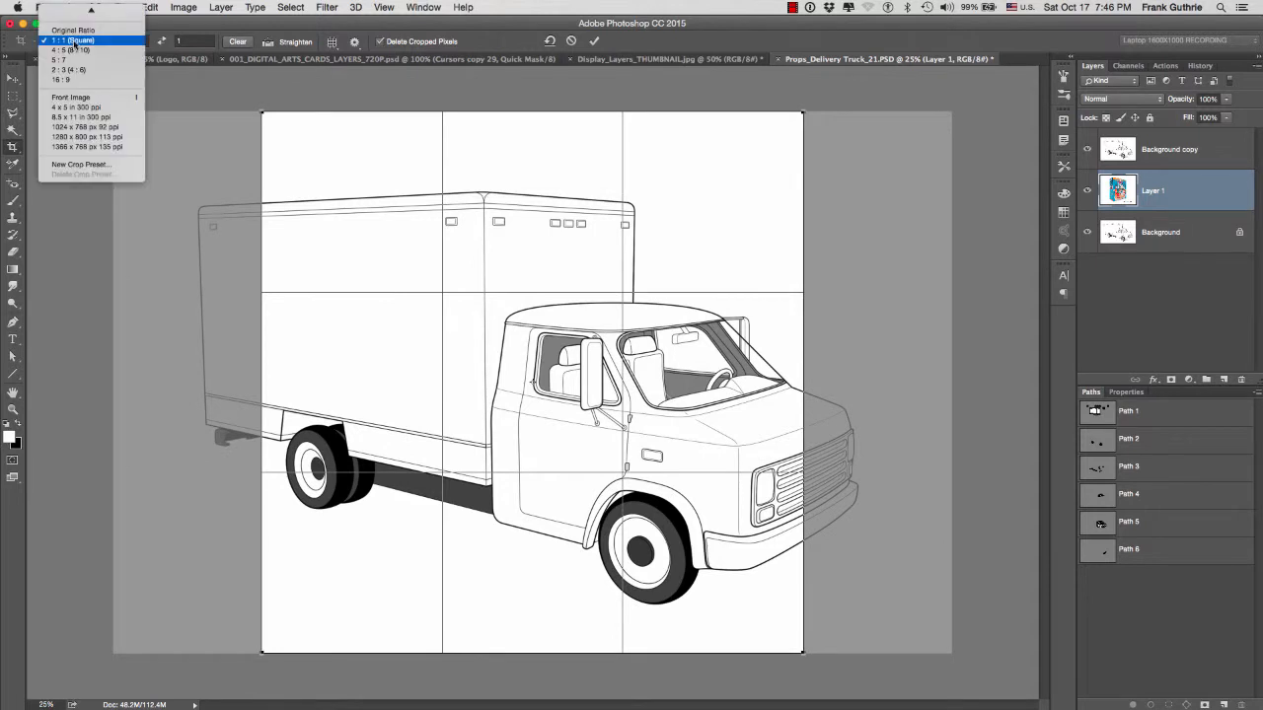
left_click(73, 61)
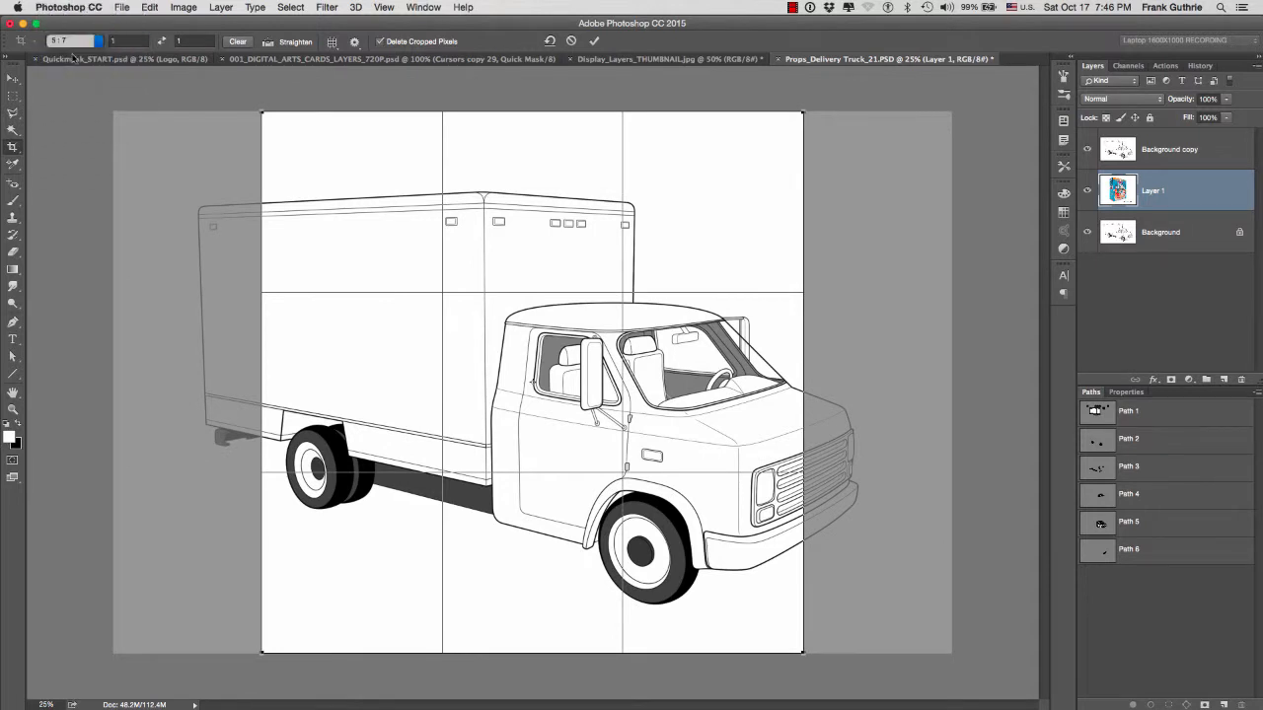
left_click(76, 41)
left_click(75, 60)
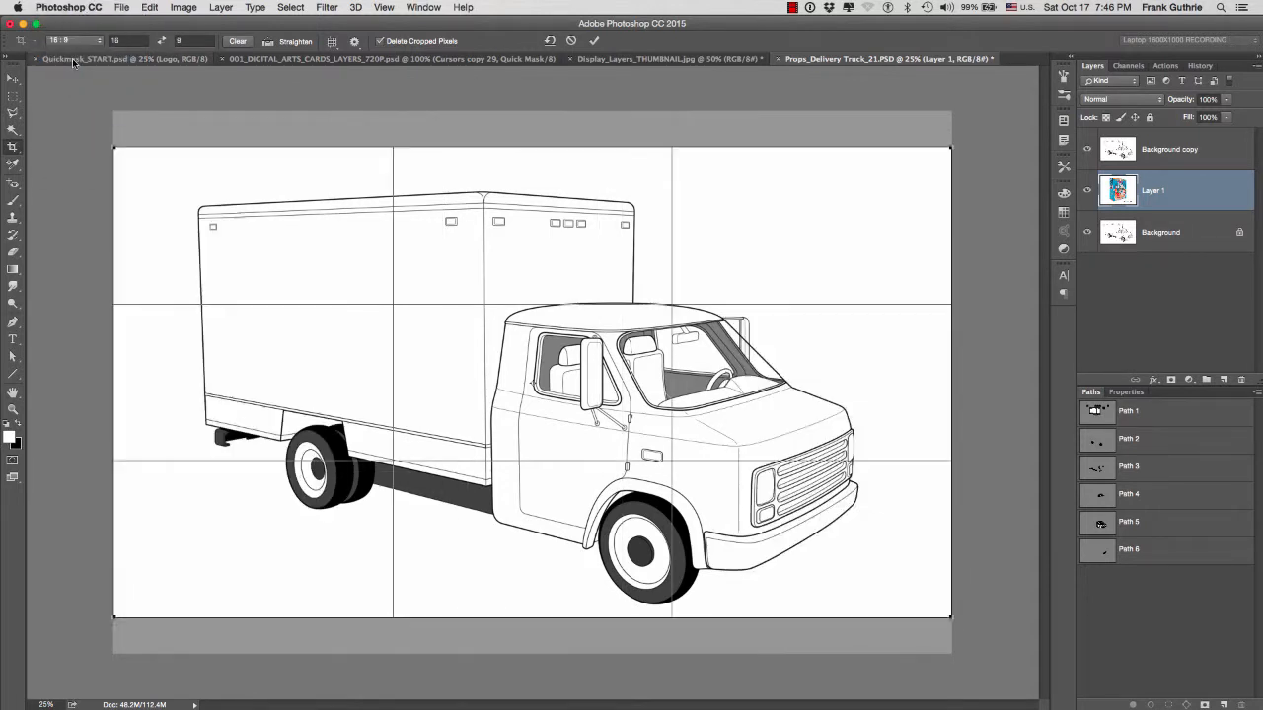
- Apply the 4 x 5 in 300 ppi preset to the crop box and check its resolution unit options
left_click(77, 42)
left_click(78, 44)
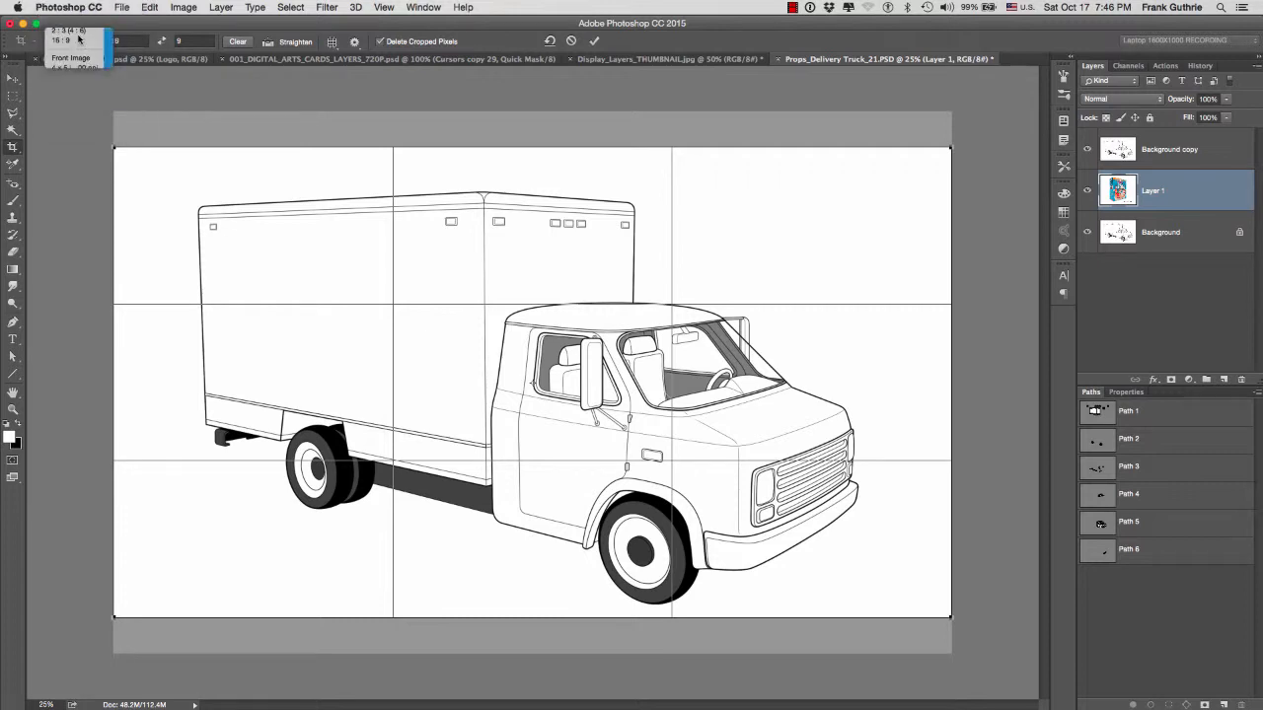
left_click(77, 42)
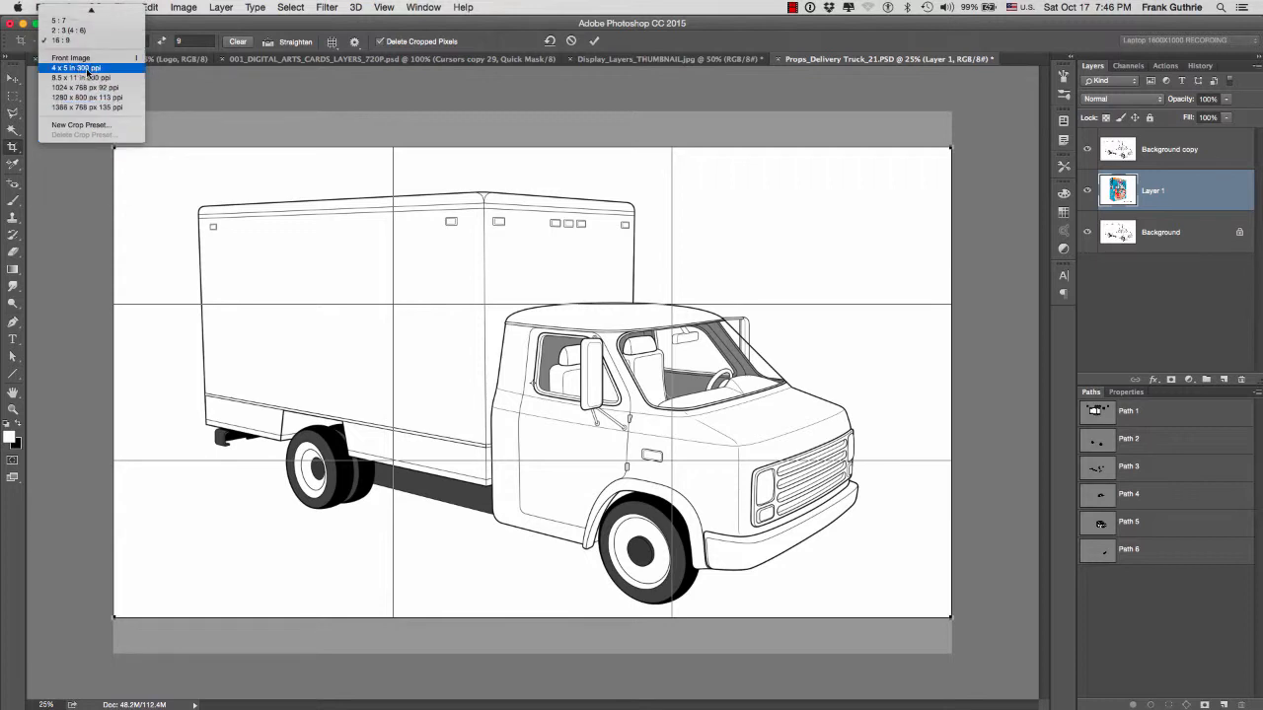
left_click(84, 70)
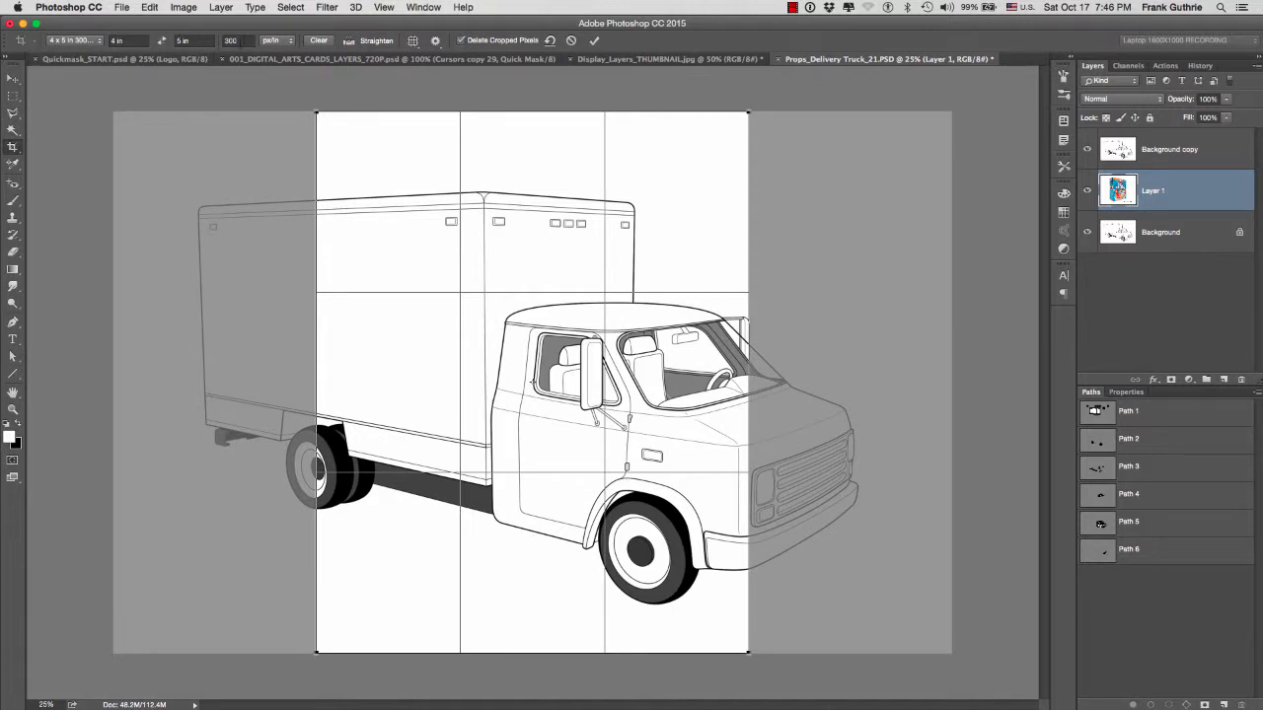
left_click(237, 40)
left_click(285, 41)
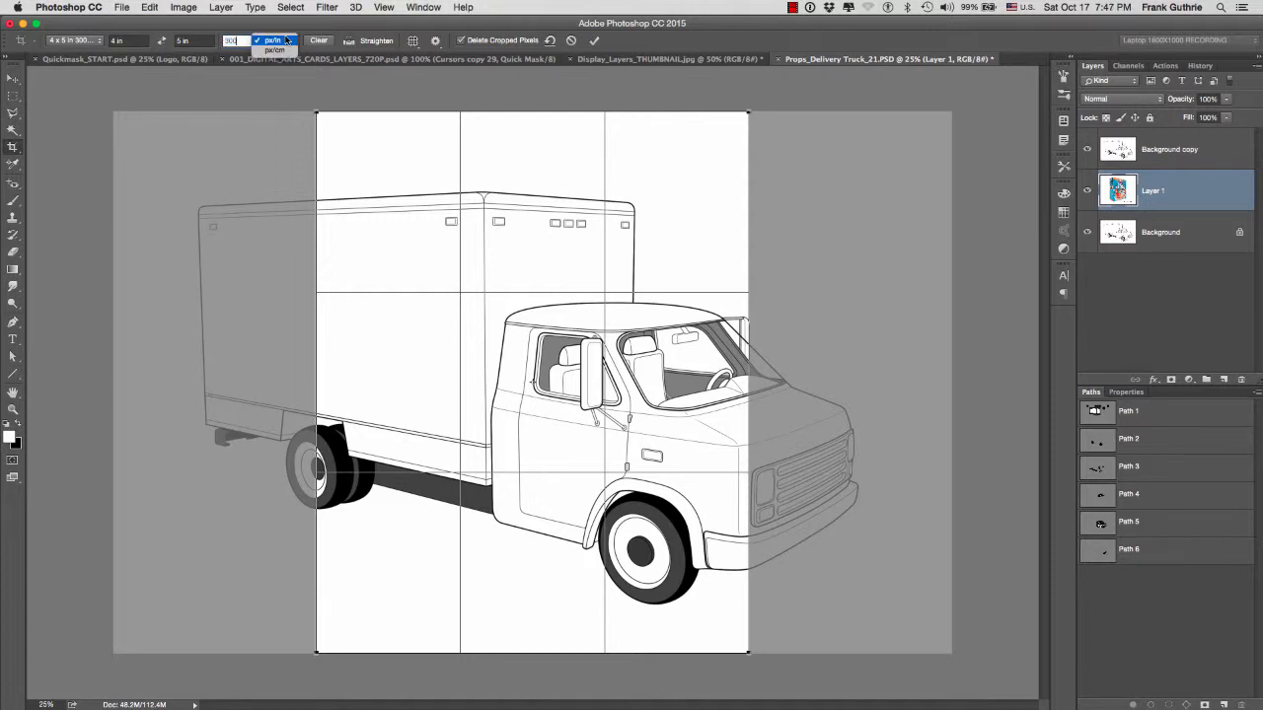
left_click(286, 41)
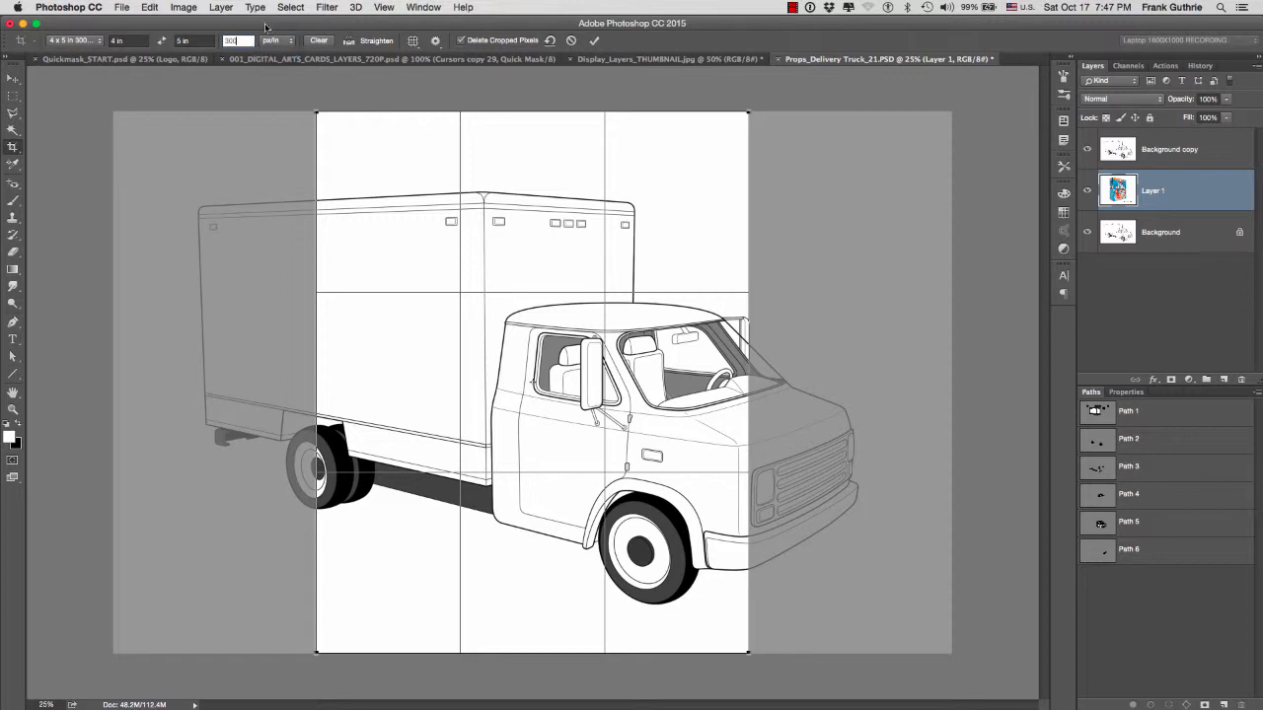
- Switch the crop to the 16:9 preset and swap its width and height to portrait and back
left_click(83, 42)
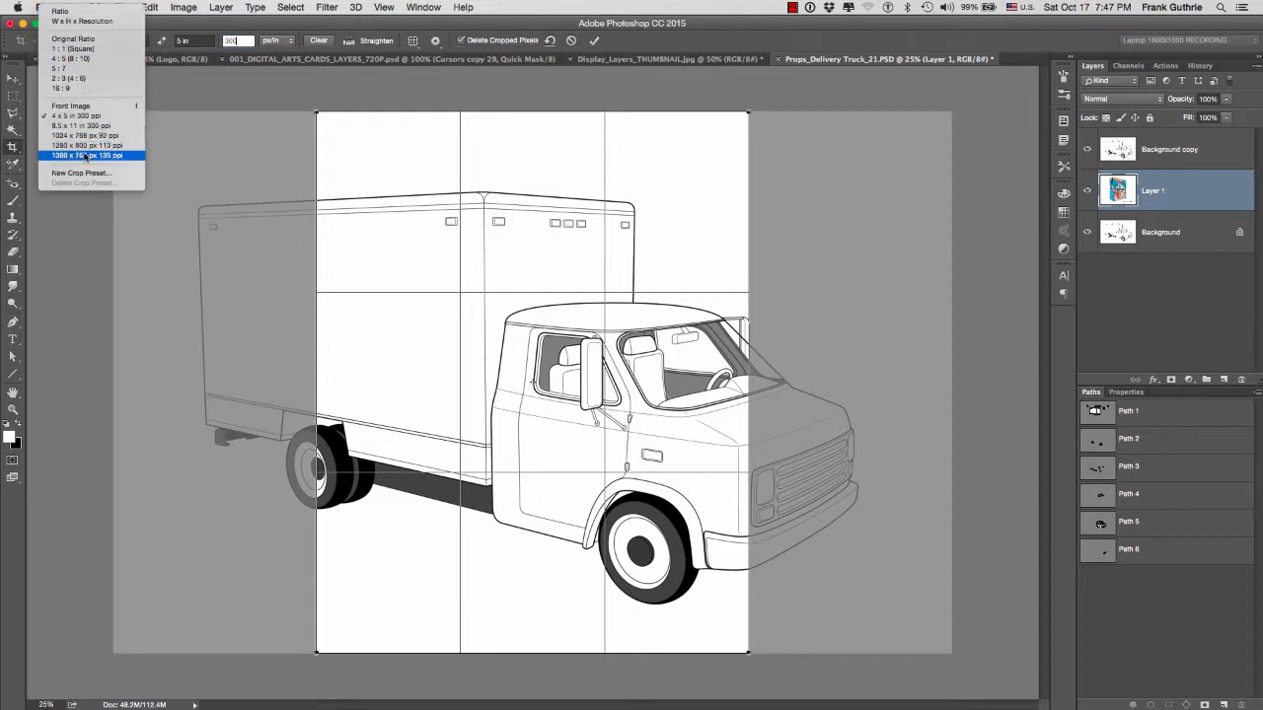
left_click(85, 90)
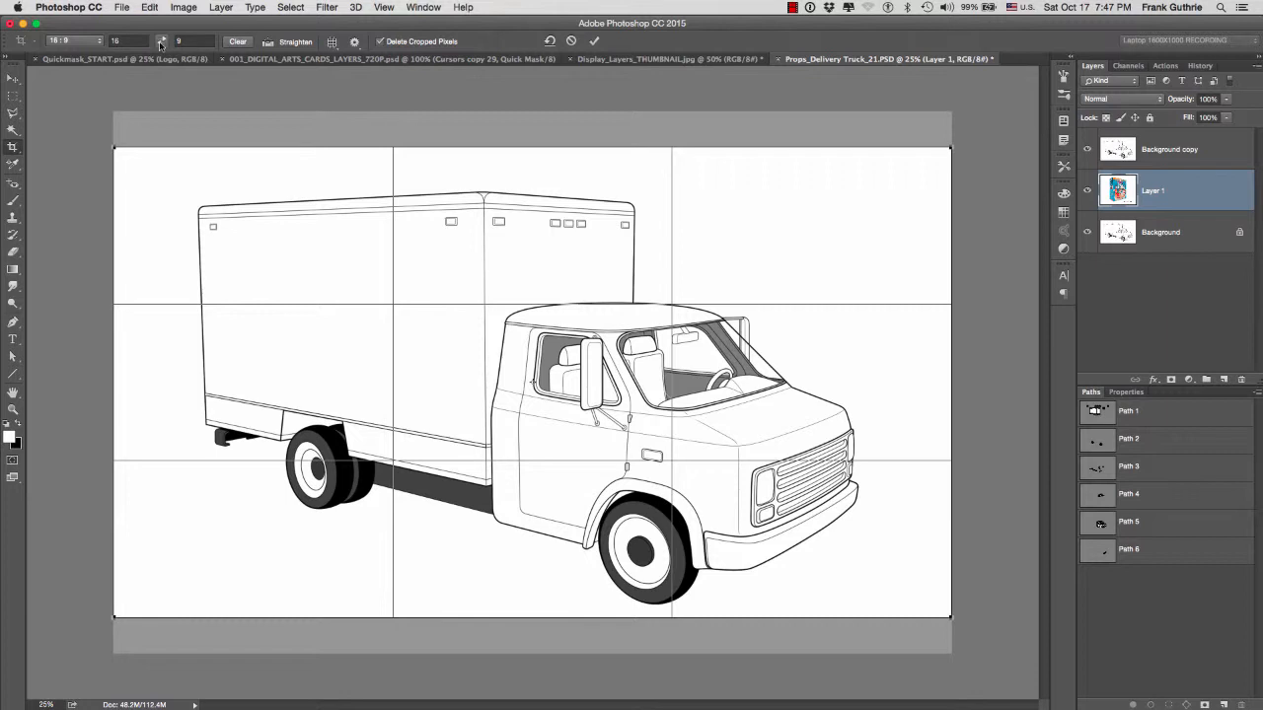
left_click(162, 42)
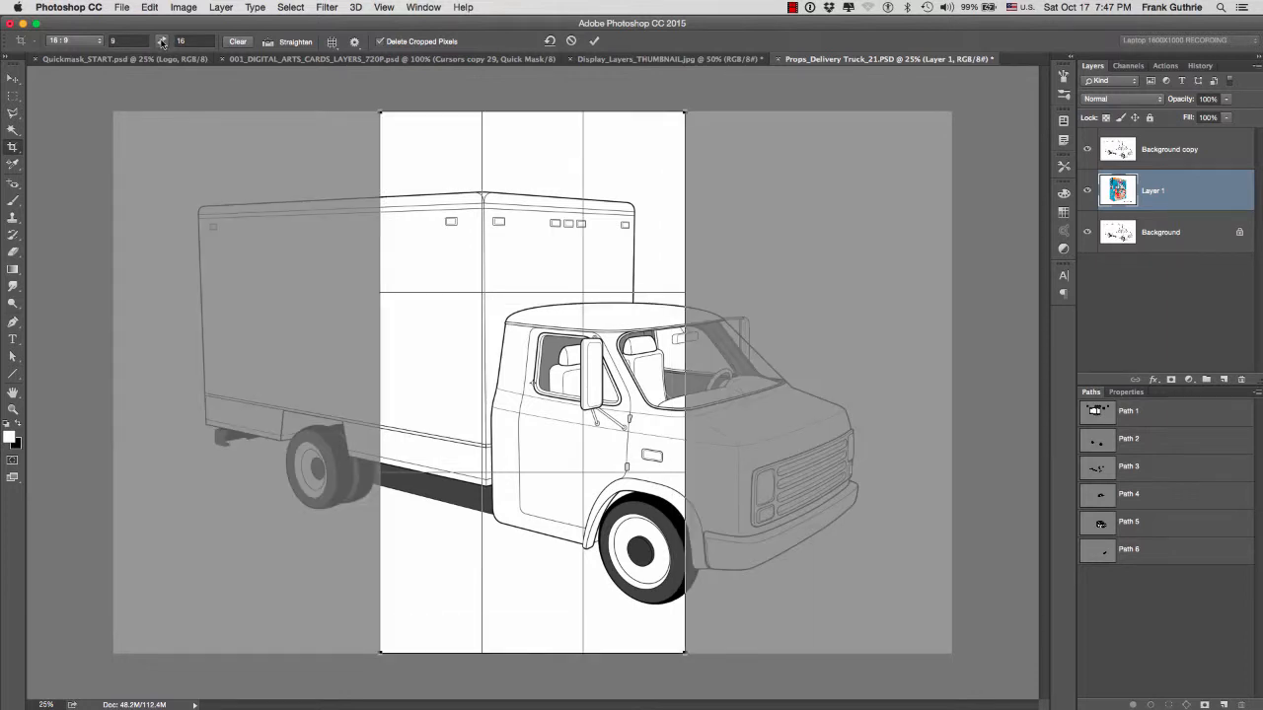
left_click(162, 42)
- Set the crop to the 5:7 preset and swap its dimensions to a 7 by 5 landscape
left_click(77, 44)
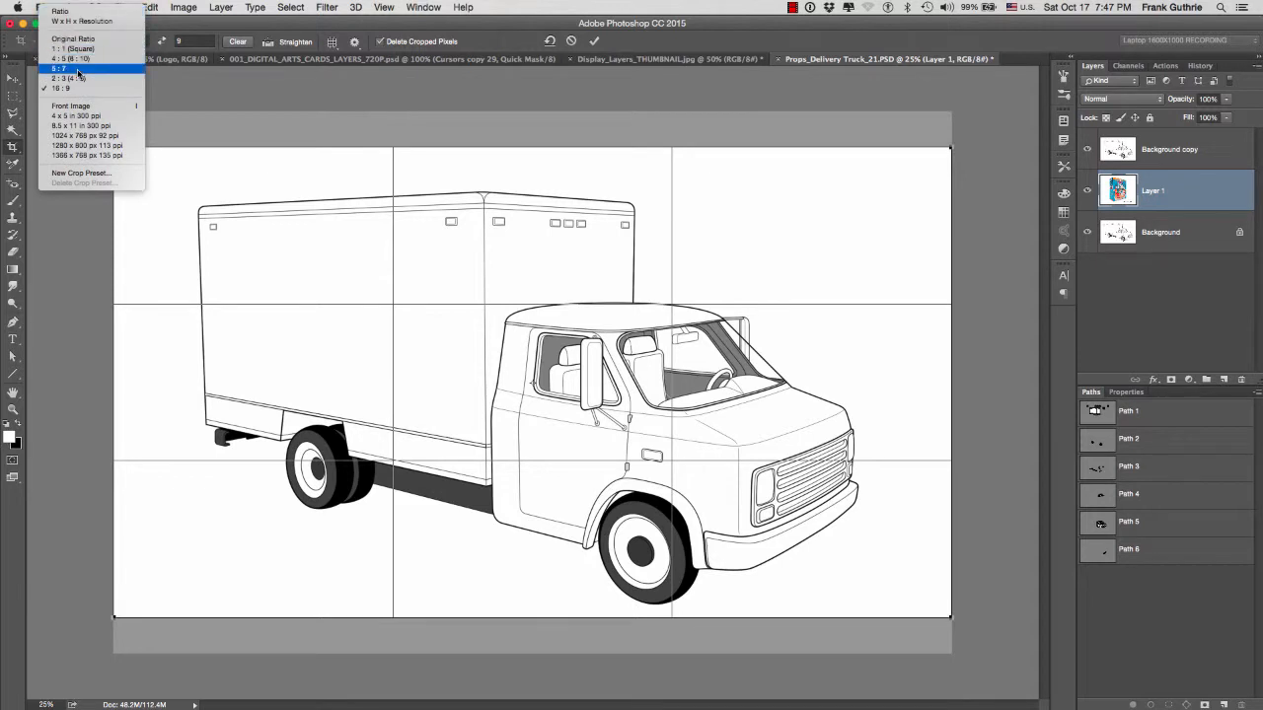
left_click(110, 67)
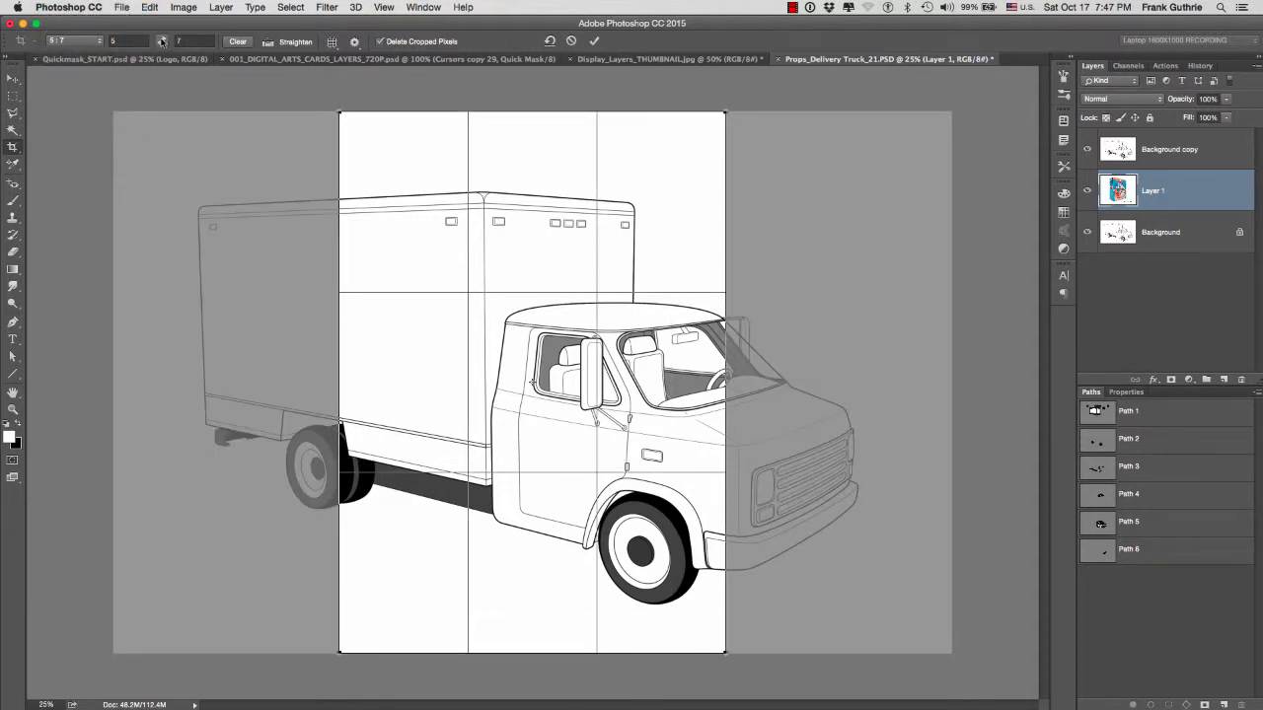
left_click(161, 42)
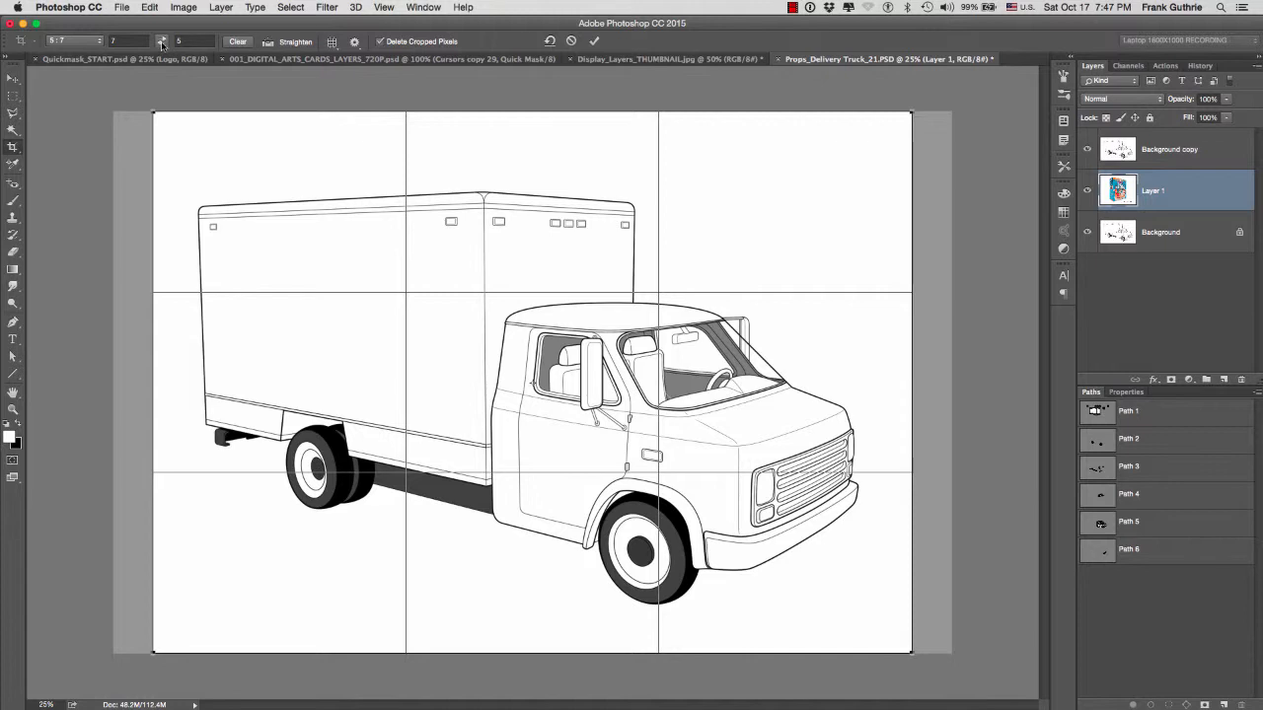
- Set the crop ratio to 16:9, clear the ratio values, and reapply the 16:9 preset
left_click(88, 41)
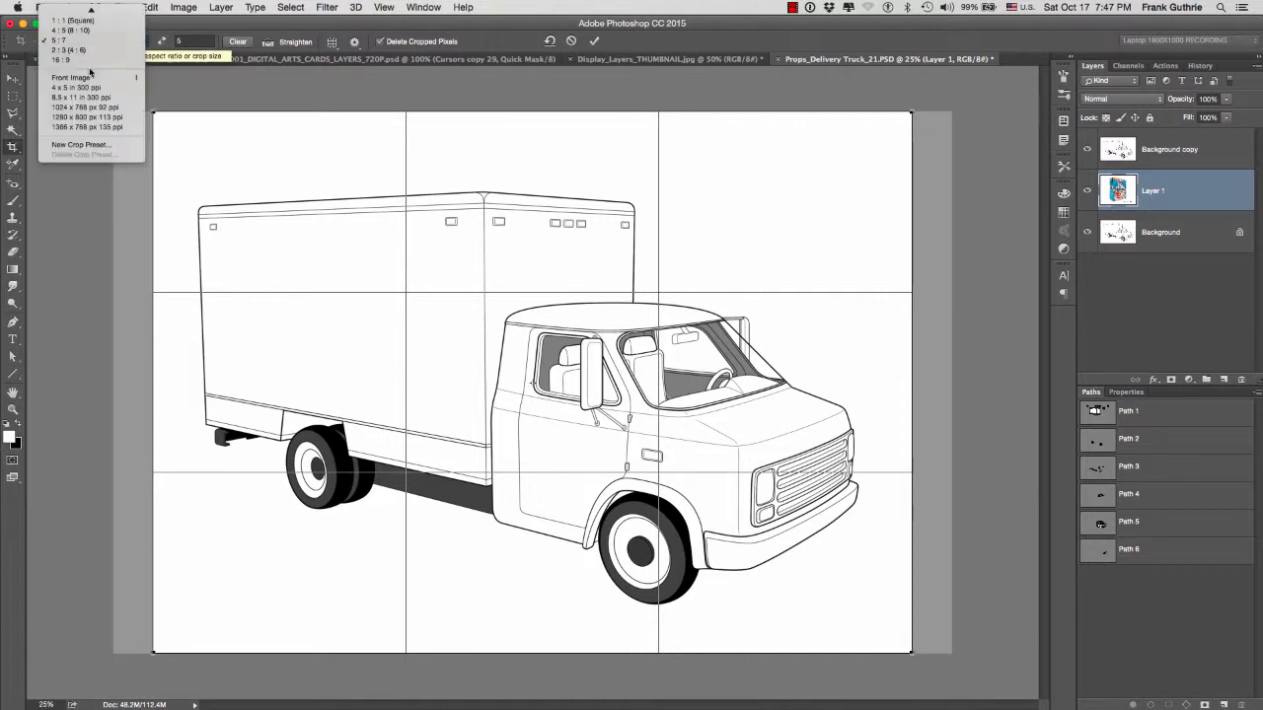
left_click(92, 64)
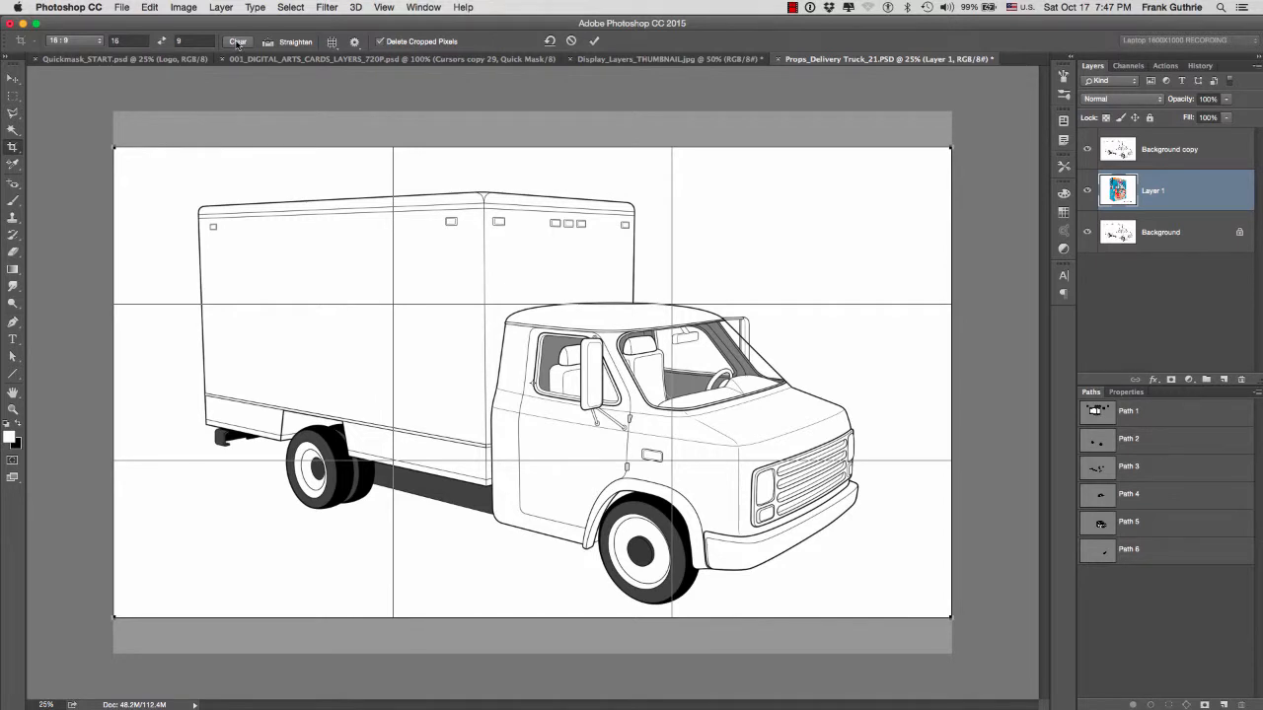
left_click(239, 43)
left_click(81, 45)
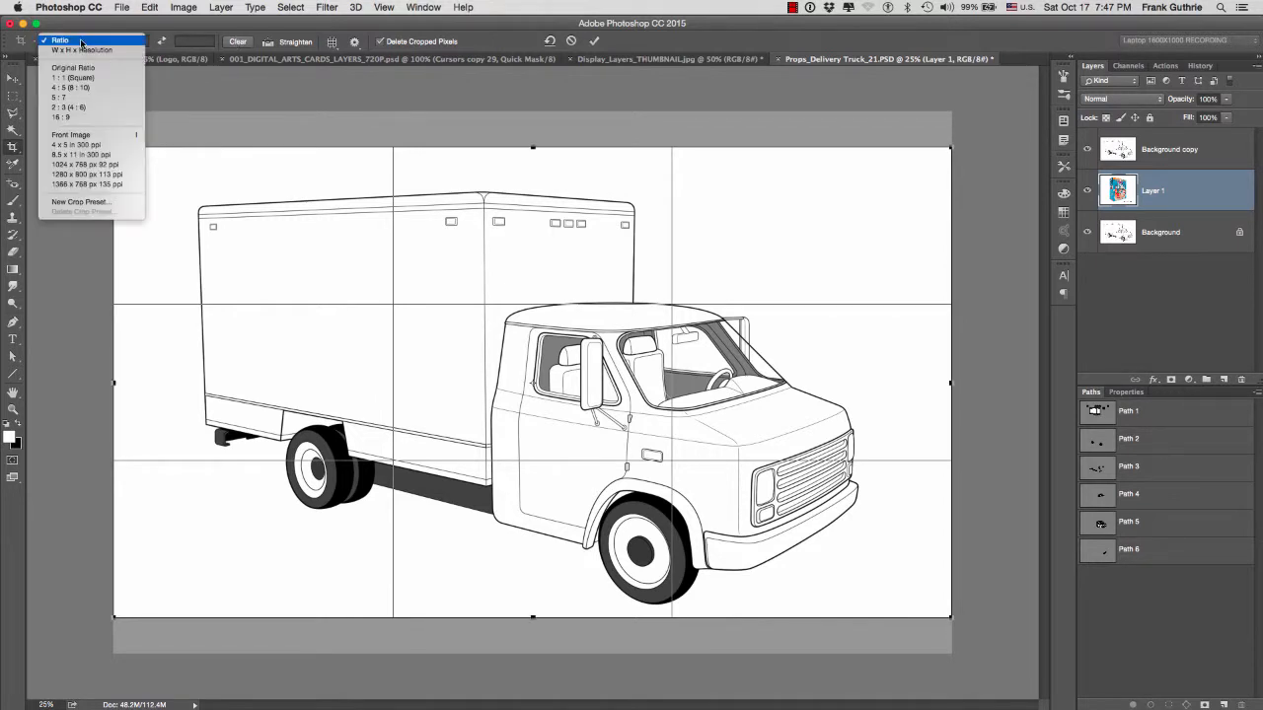
left_click(77, 117)
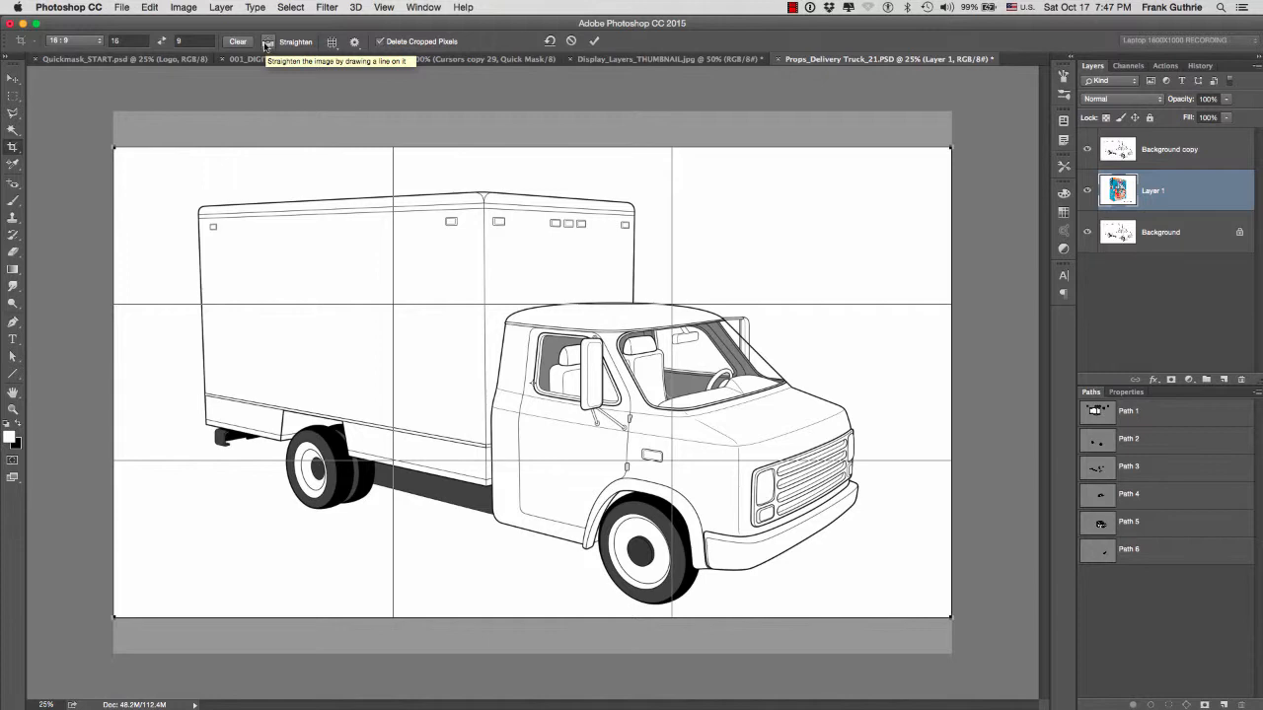
- Straighten the crop along the truck's sloping lower body line, and straighten it again along a near-horizontal line across the image
left_click(267, 44)
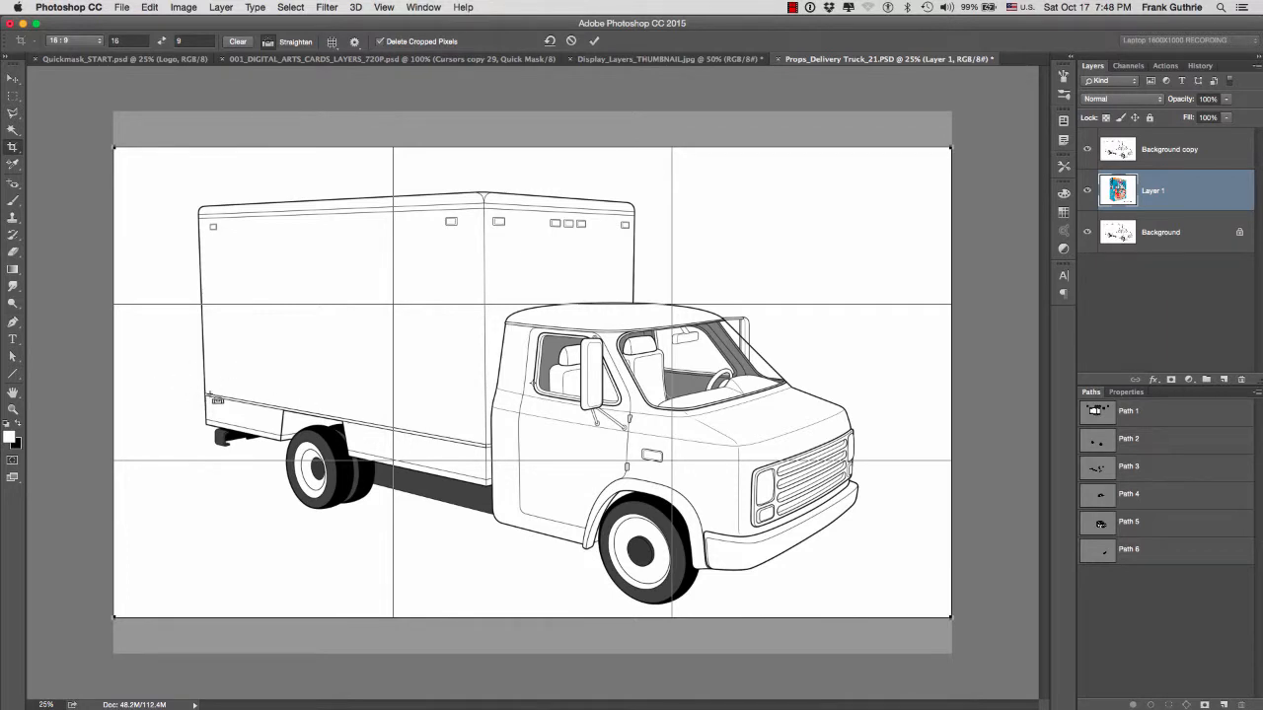
left_click_drag(184, 388, 917, 540)
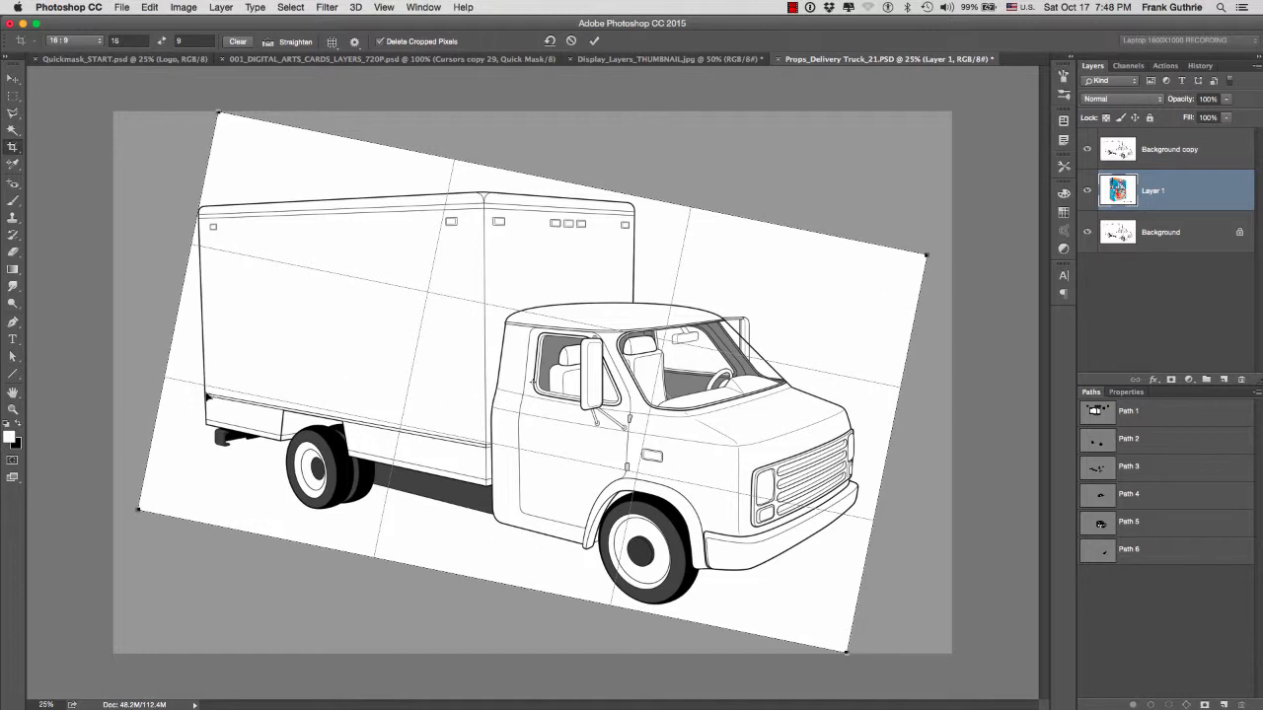
left_click(266, 44)
left_click_drag(182, 333, 934, 332)
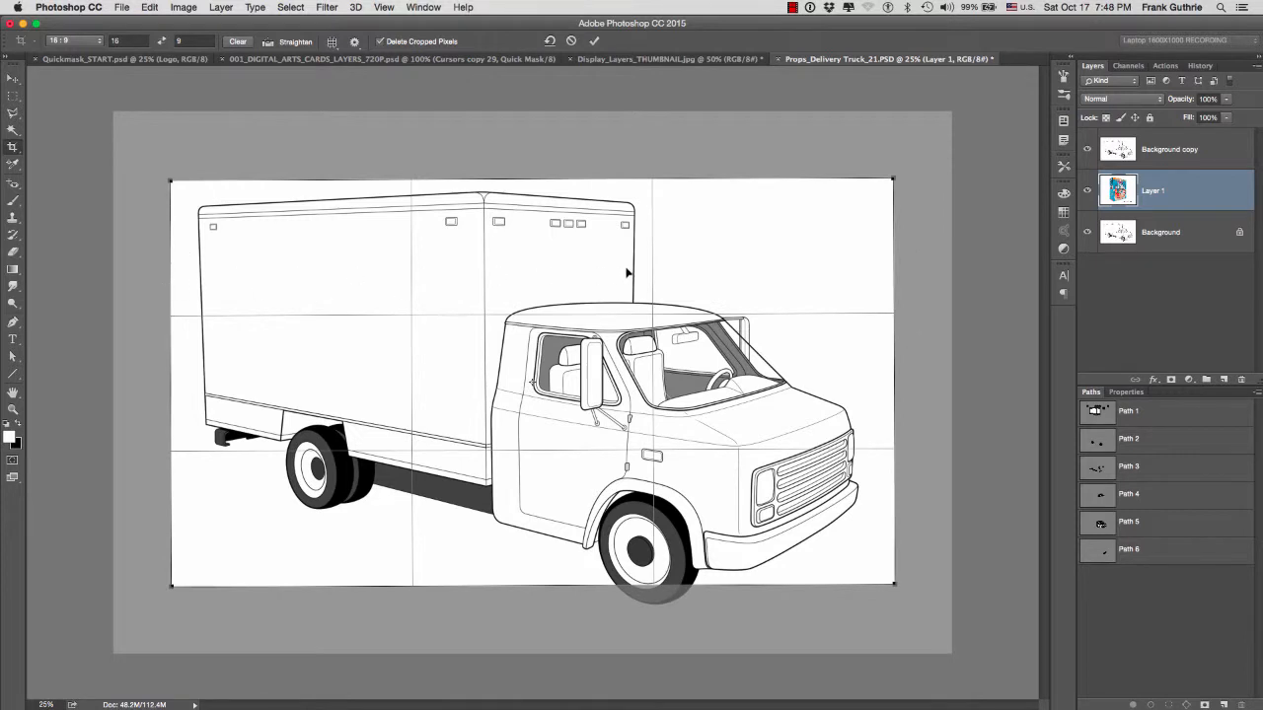
- Clear the ratio values, constrain the crop to Original Ratio, and level and tighten the crop box around the truck
left_click(238, 41)
left_click(64, 41)
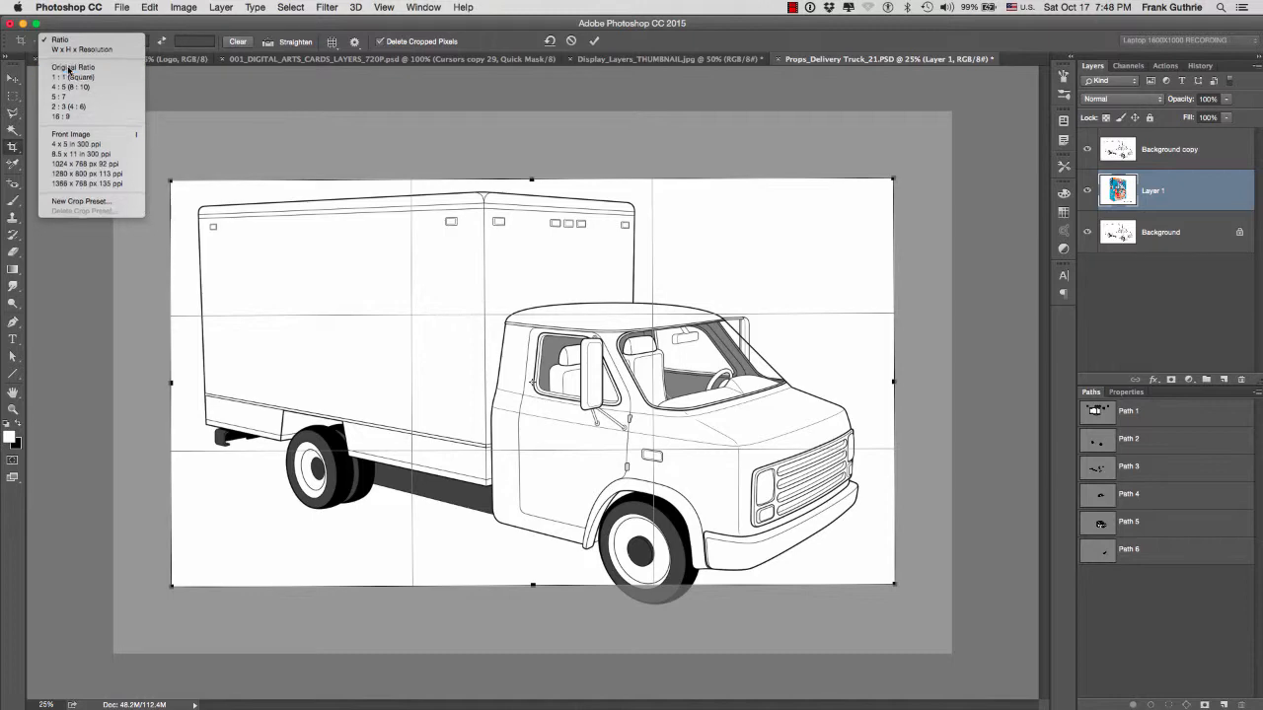
left_click(67, 75)
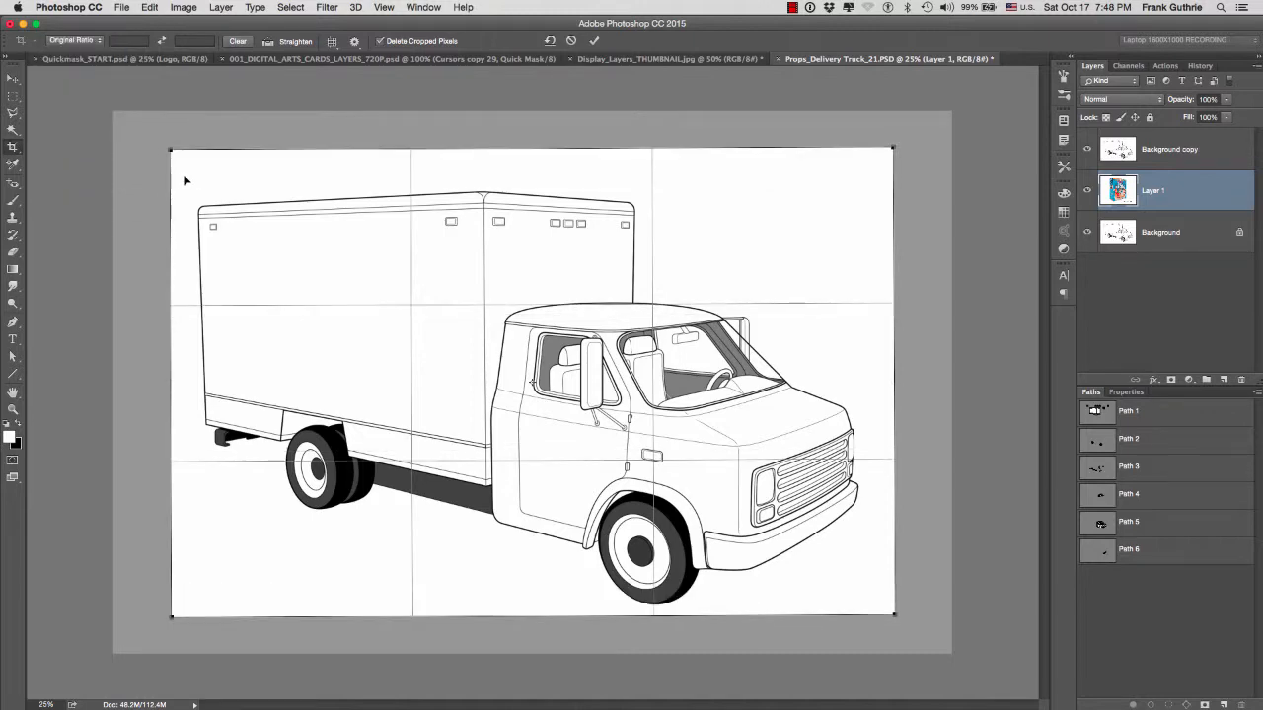
left_click_drag(150, 135, 211, 141)
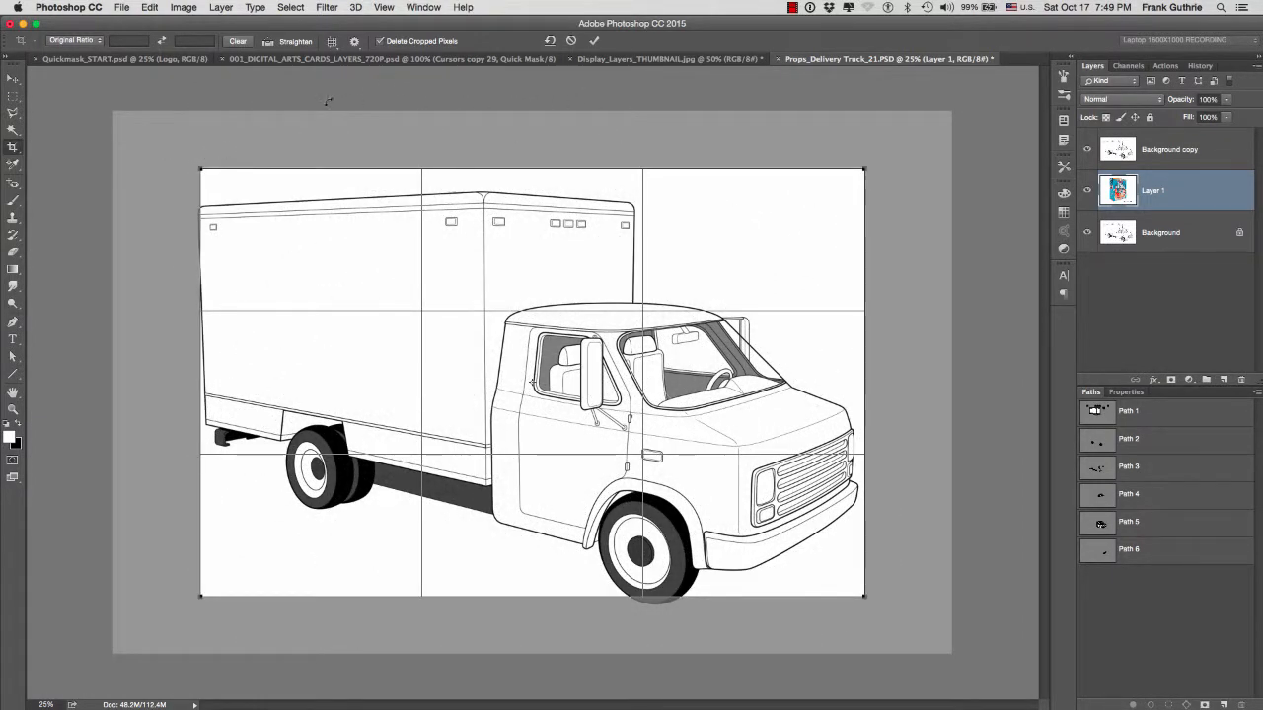
- Show the Grid overlay on the crop box and replace it with the Diagonal overlay
left_click(333, 42)
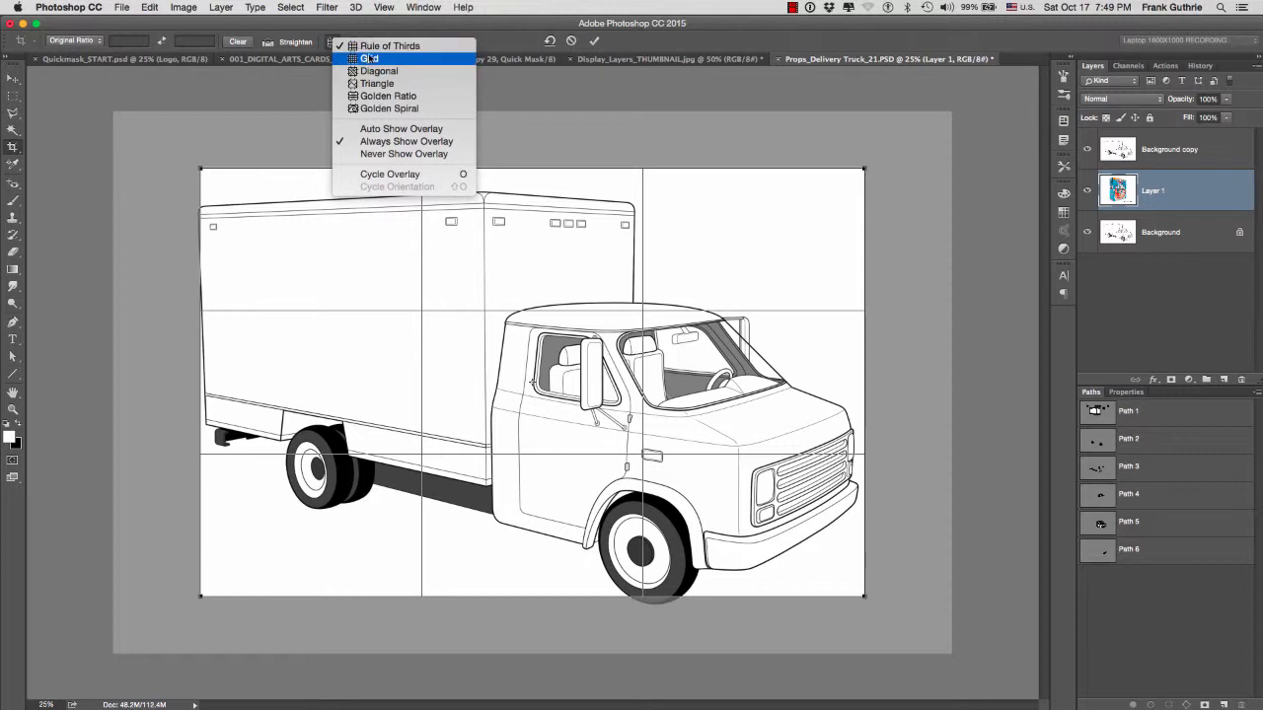
left_click(444, 60)
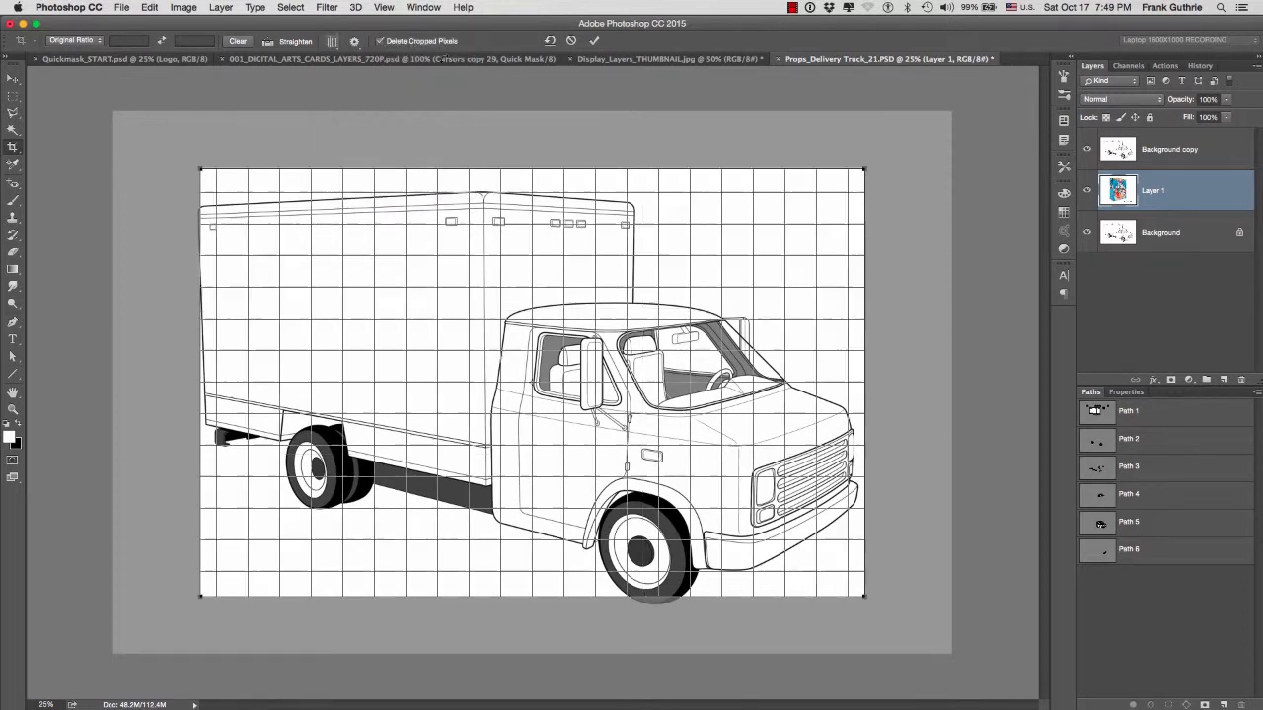
left_click(334, 44)
left_click(370, 76)
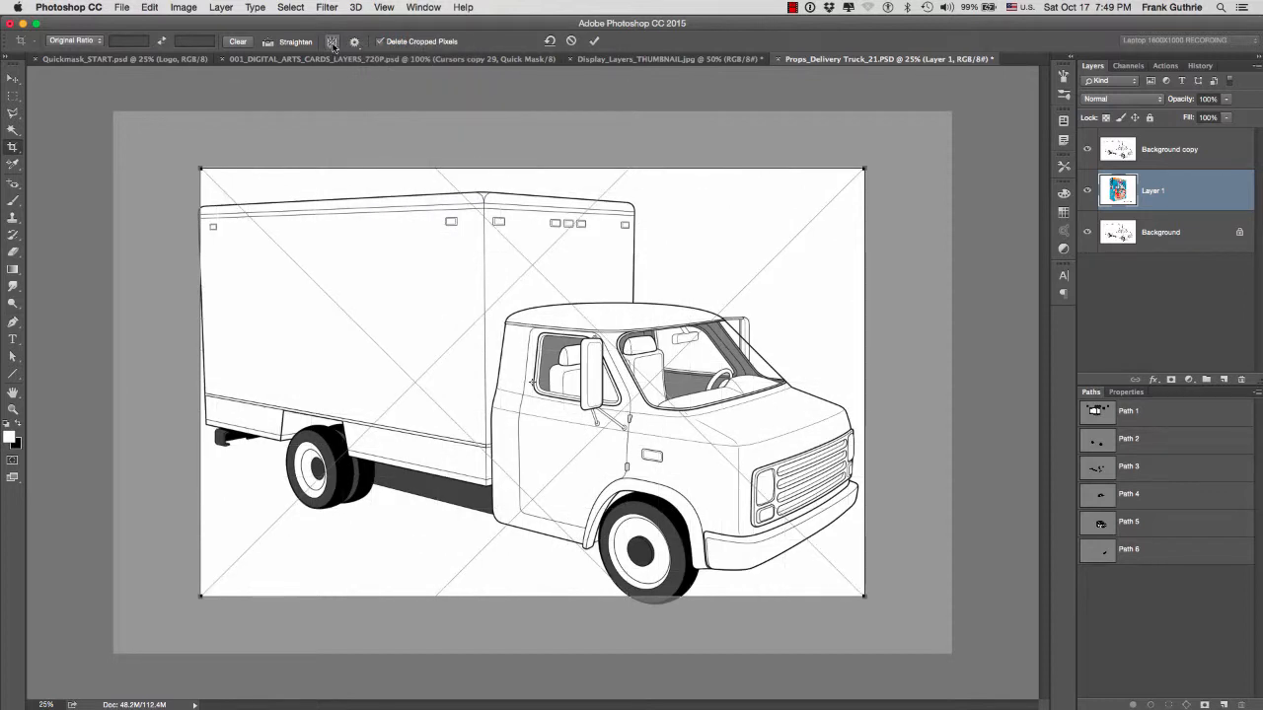
- Replace the Diagonal overlay on the crop box with Triangle, Golden Ratio and finally Golden Spiral
left_click(334, 43)
left_click(368, 87)
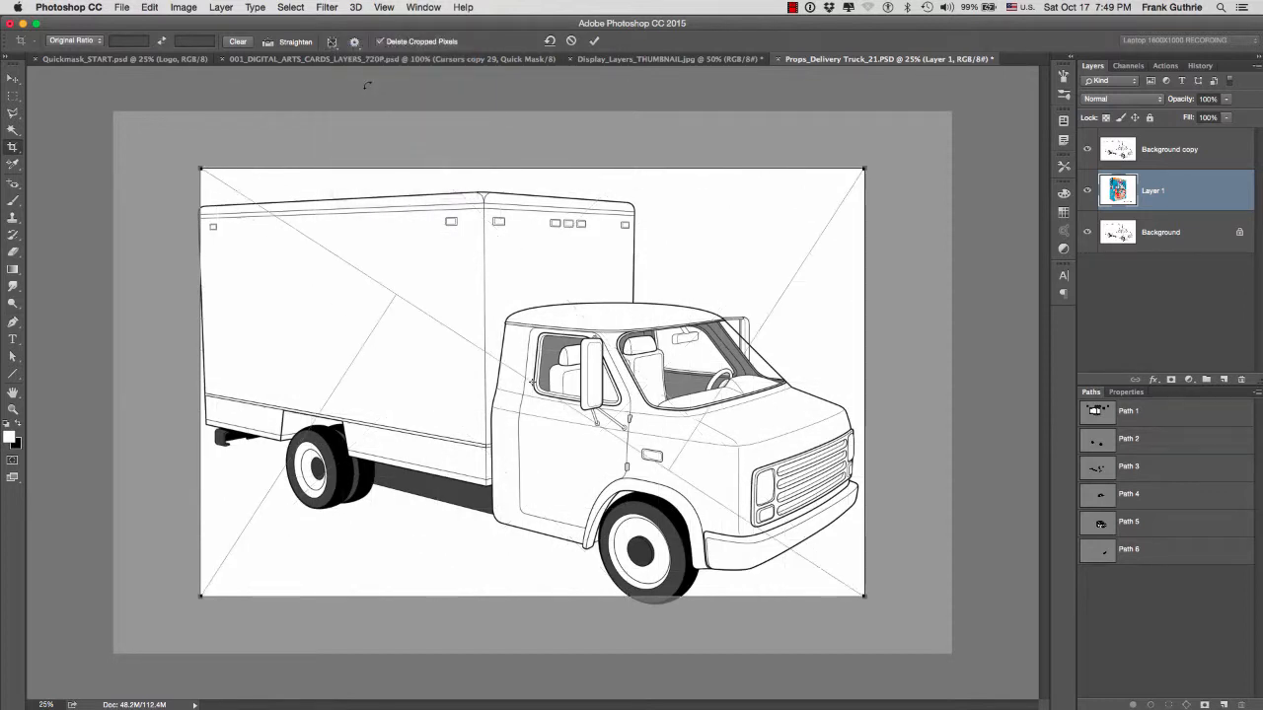
left_click(332, 42)
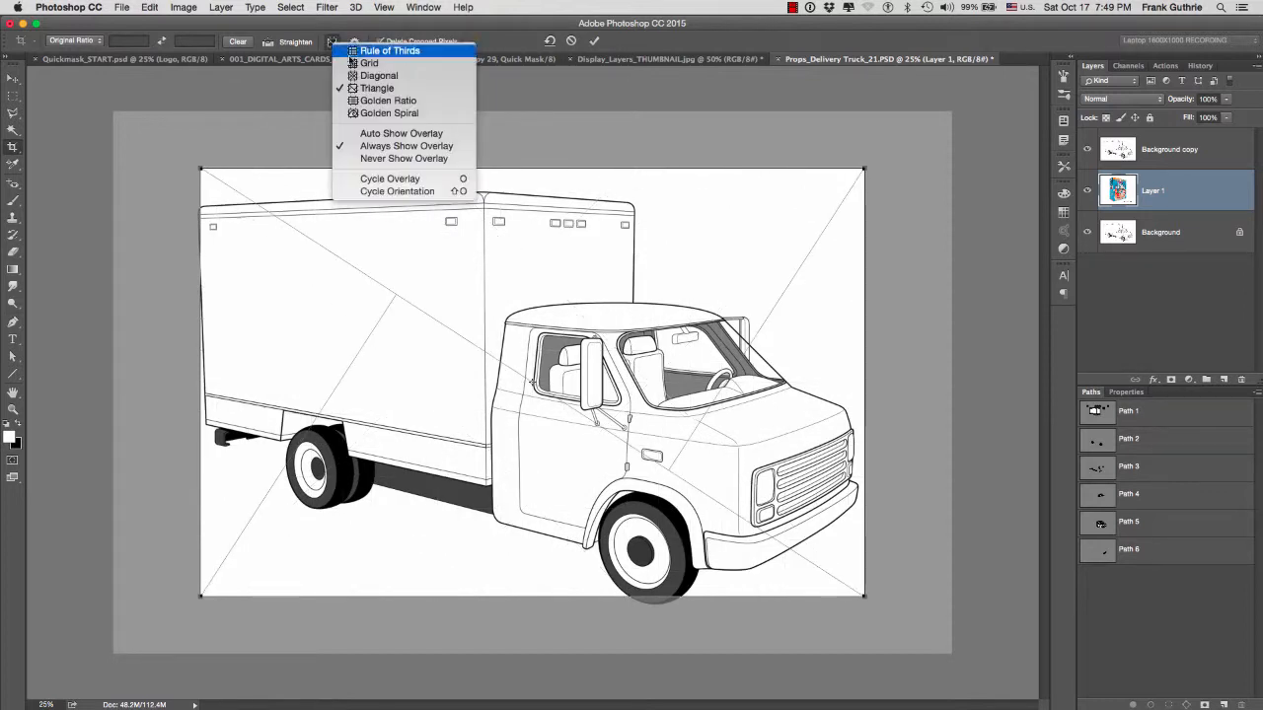
left_click(375, 101)
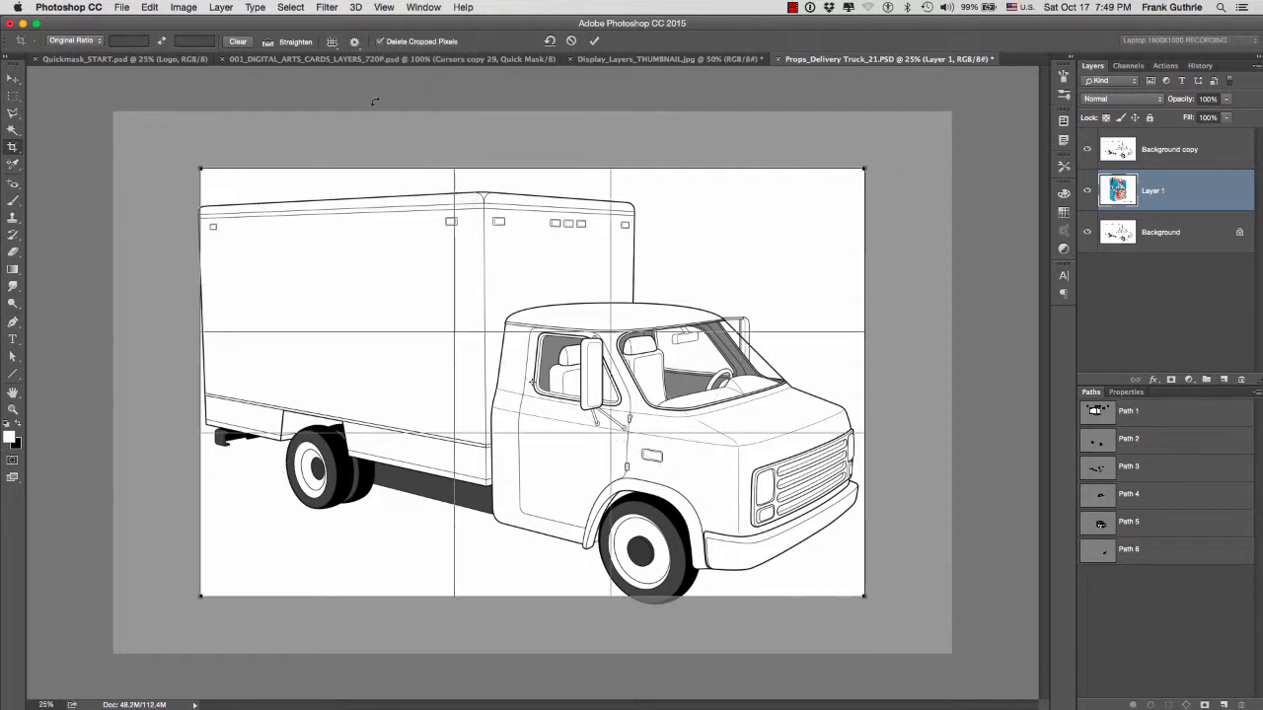
left_click(333, 42)
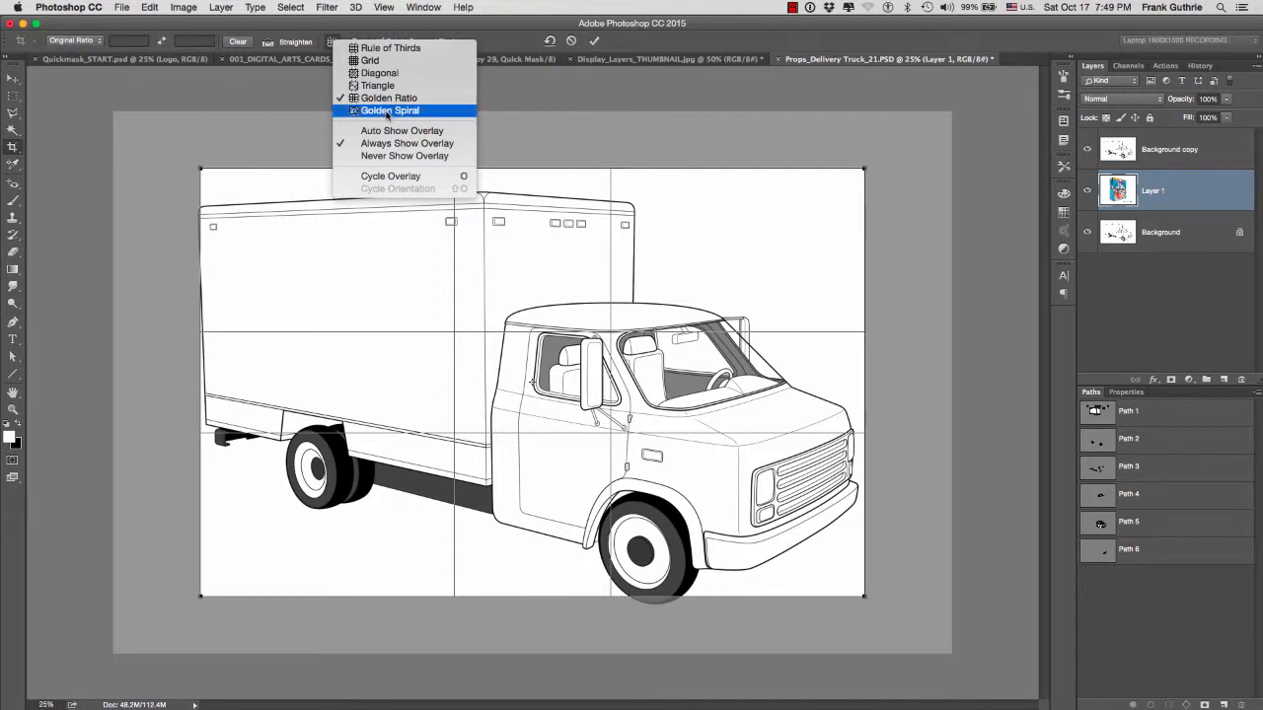
left_click(387, 111)
left_click(332, 42)
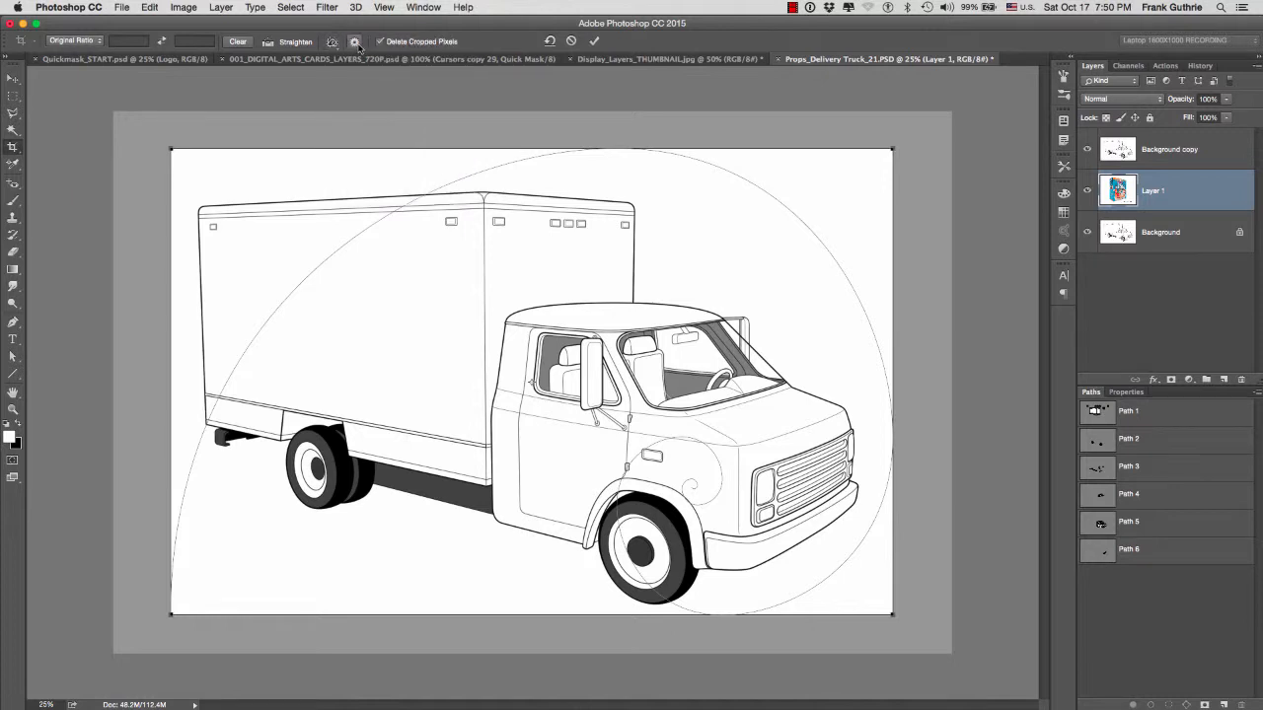
- Lower the crop shield's opacity to preview a lighter shield, and set it back to 75%
left_click(355, 42)
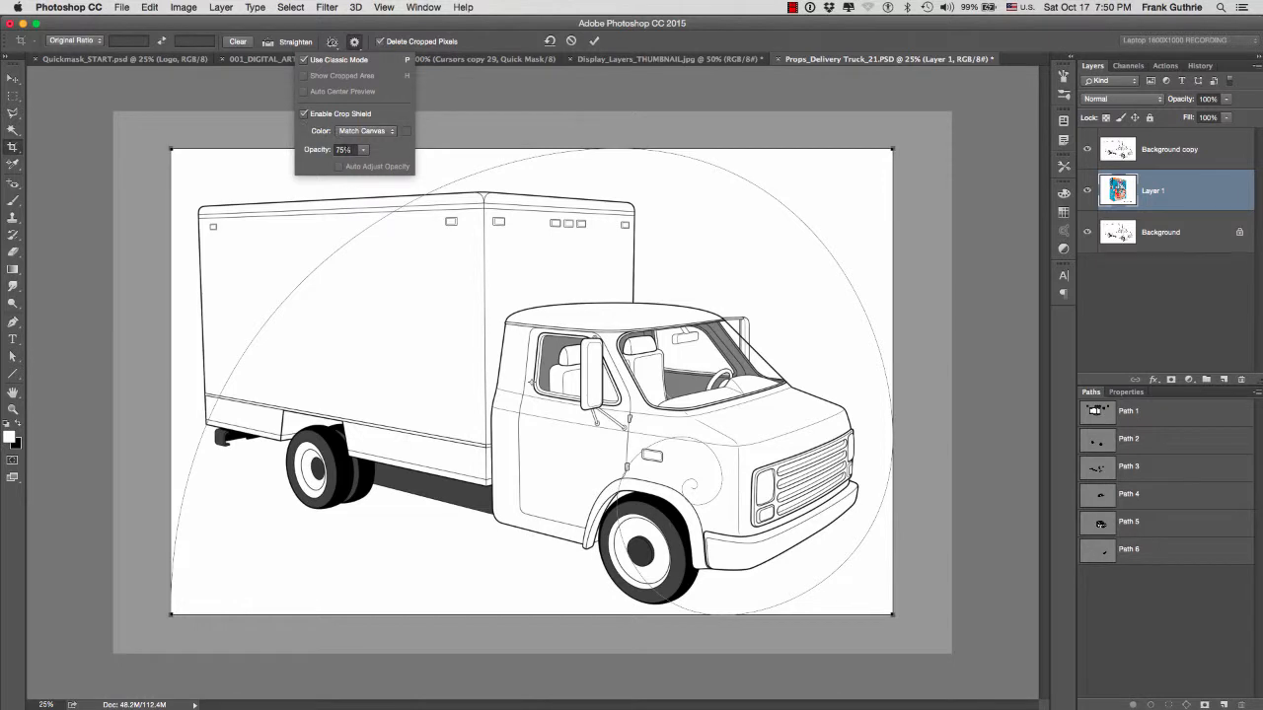
left_click(364, 151)
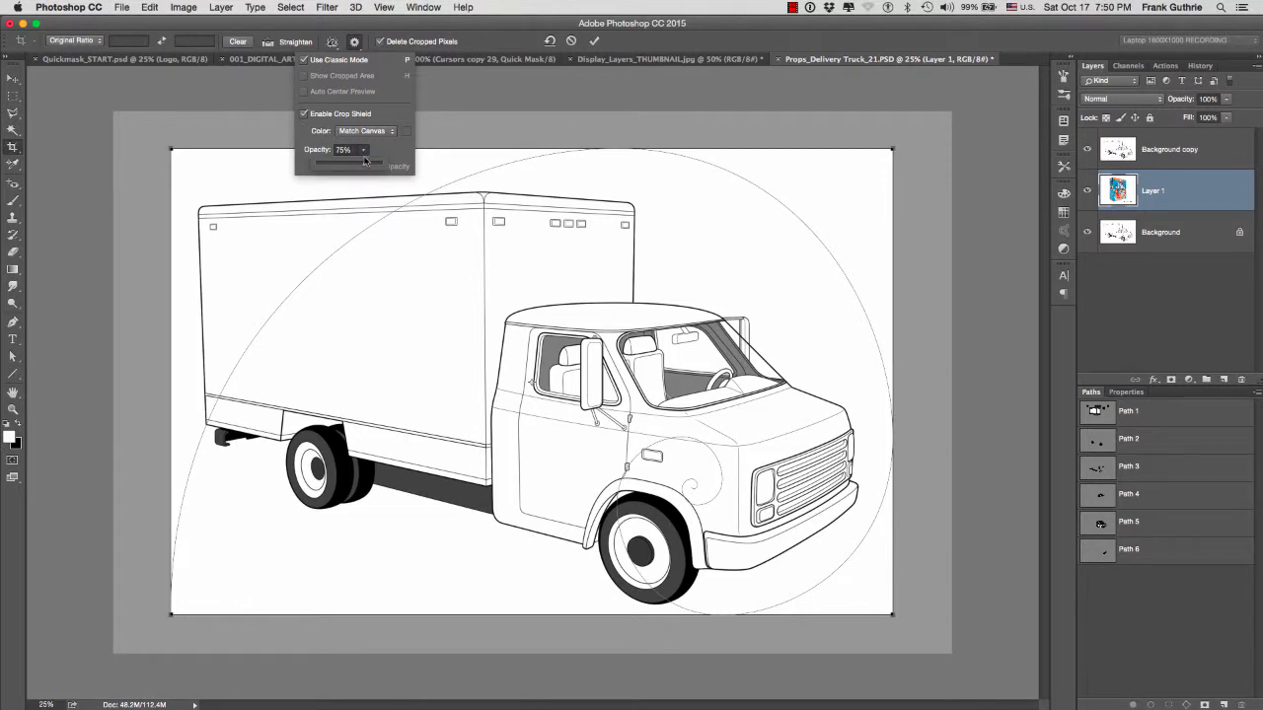
mouse_move(366, 165)
left_mouse_down()
mouse_move(334, 167)
mouse_move(355, 168)
left_mouse_up()
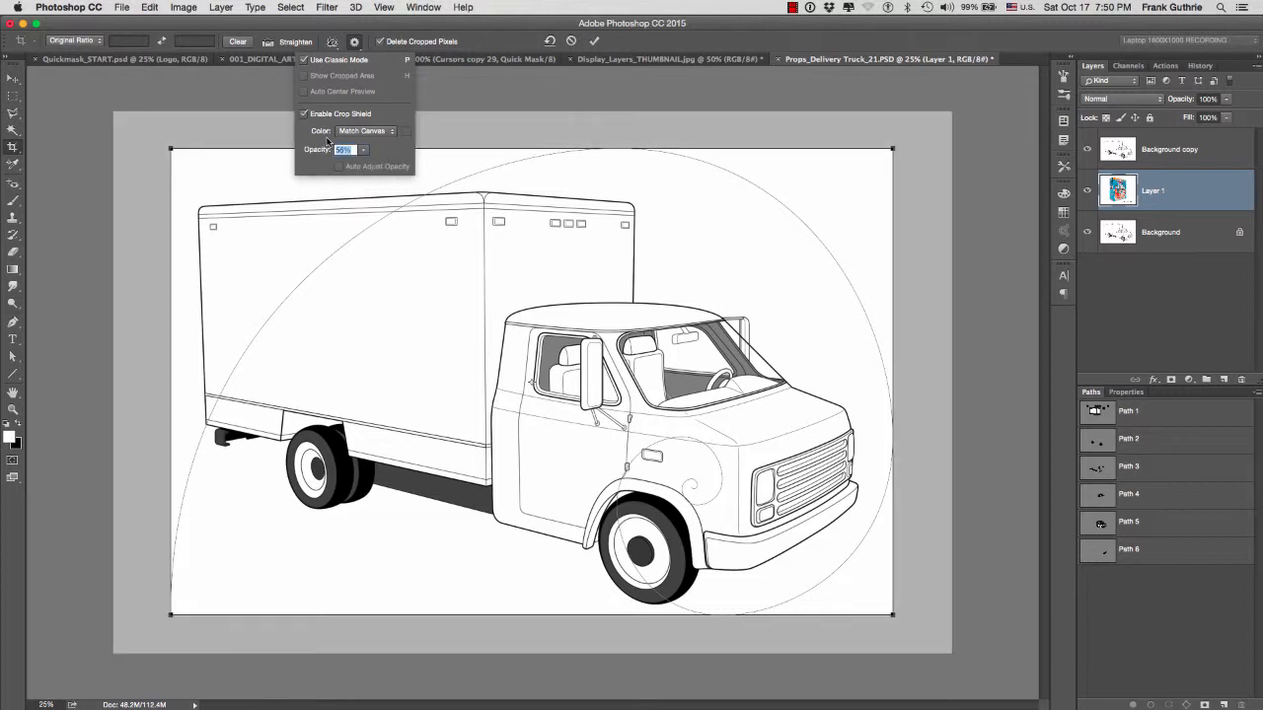
type("75")
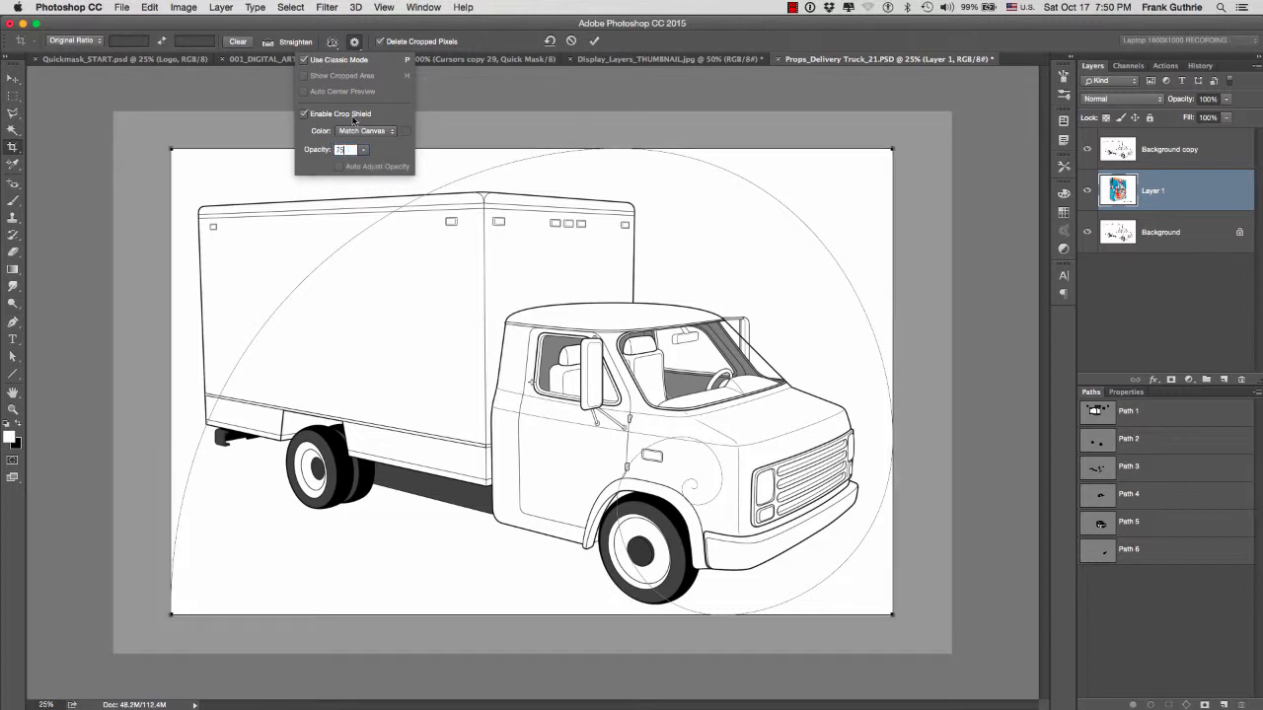
left_click(482, 43)
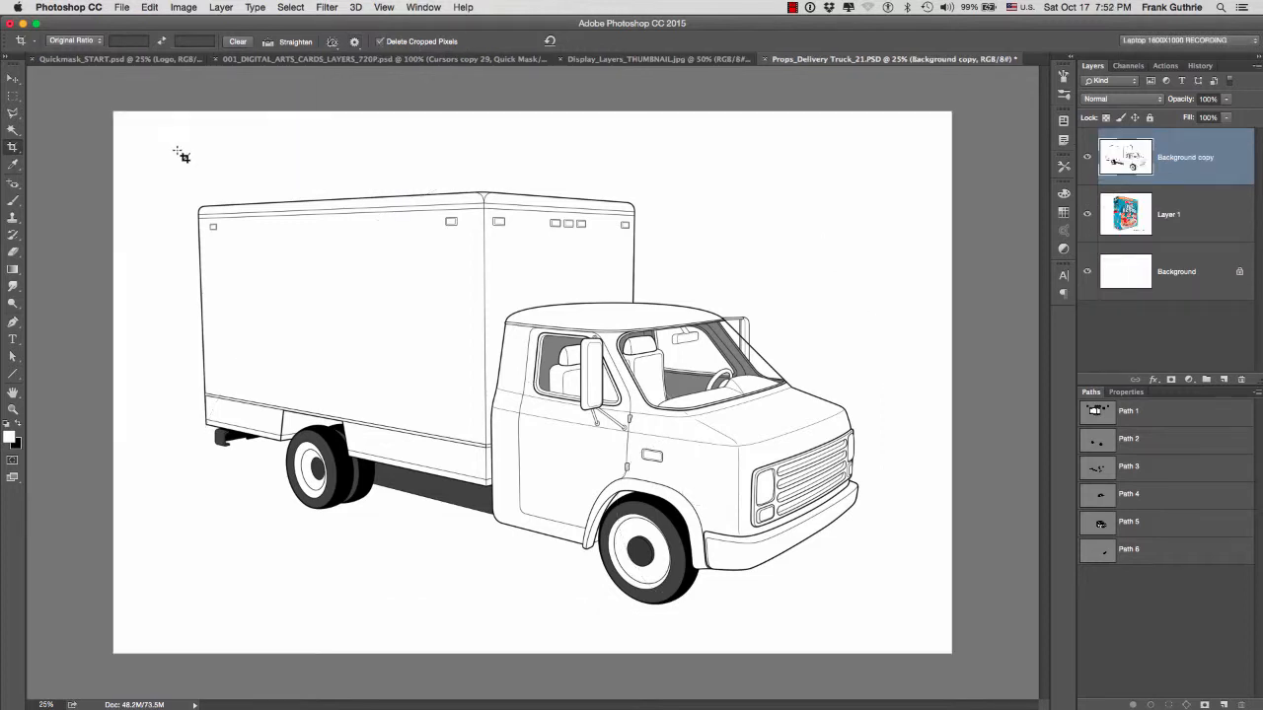
- Crop closely around the whole truck using the Rule of Thirds overlay, and undo the crop
mouse_move(175, 155)
left_mouse_down()
mouse_move(213, 166)
mouse_move(878, 631)
left_mouse_up()
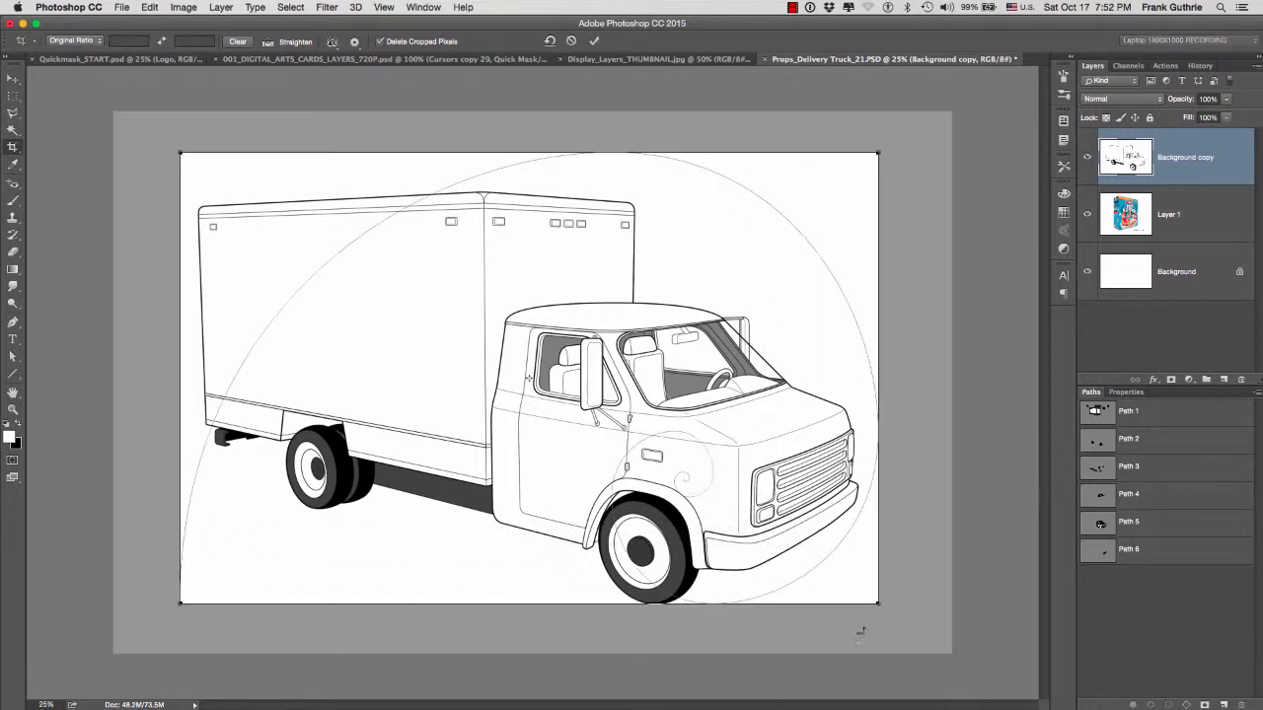
left_click(333, 43)
left_click(357, 32)
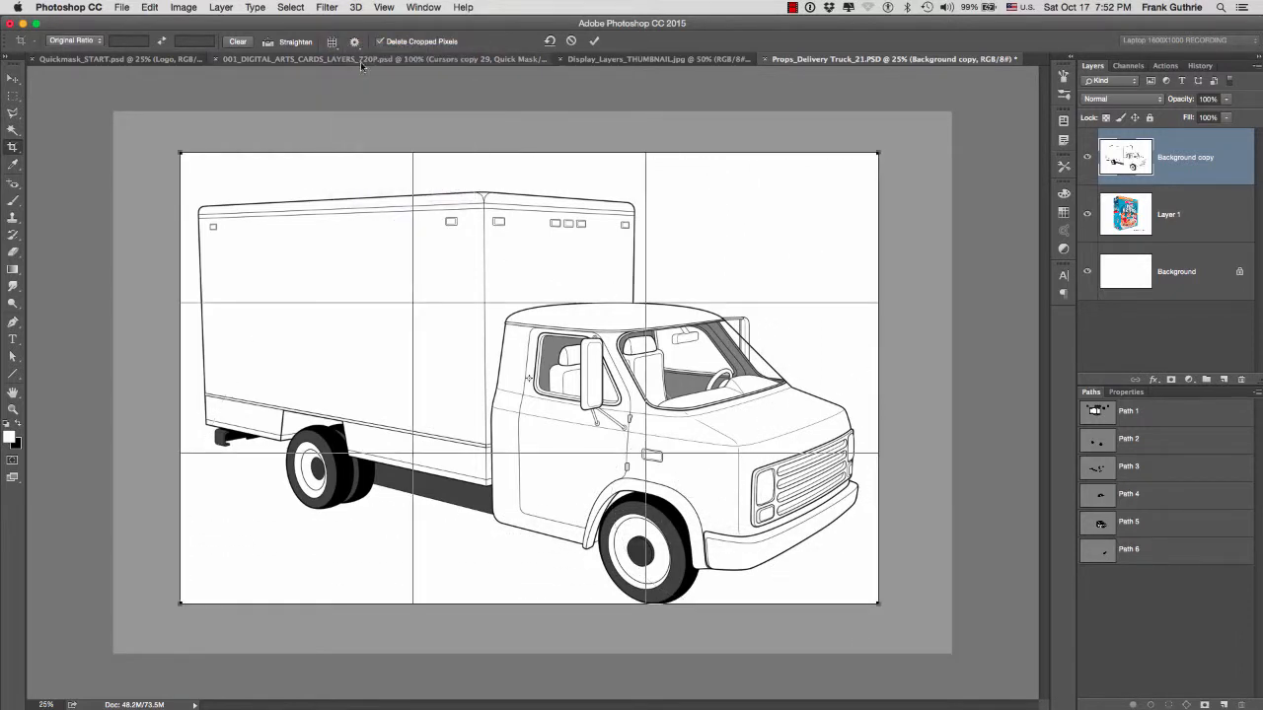
left_click(595, 42)
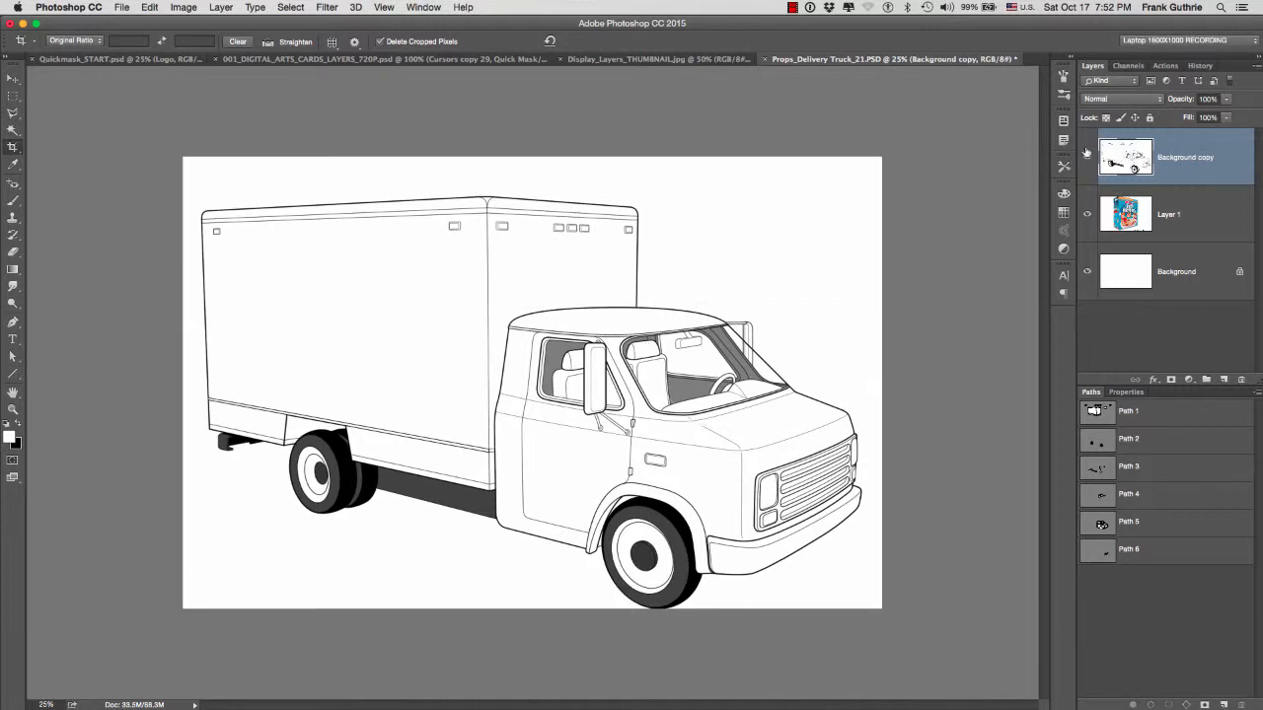
key("super+z")
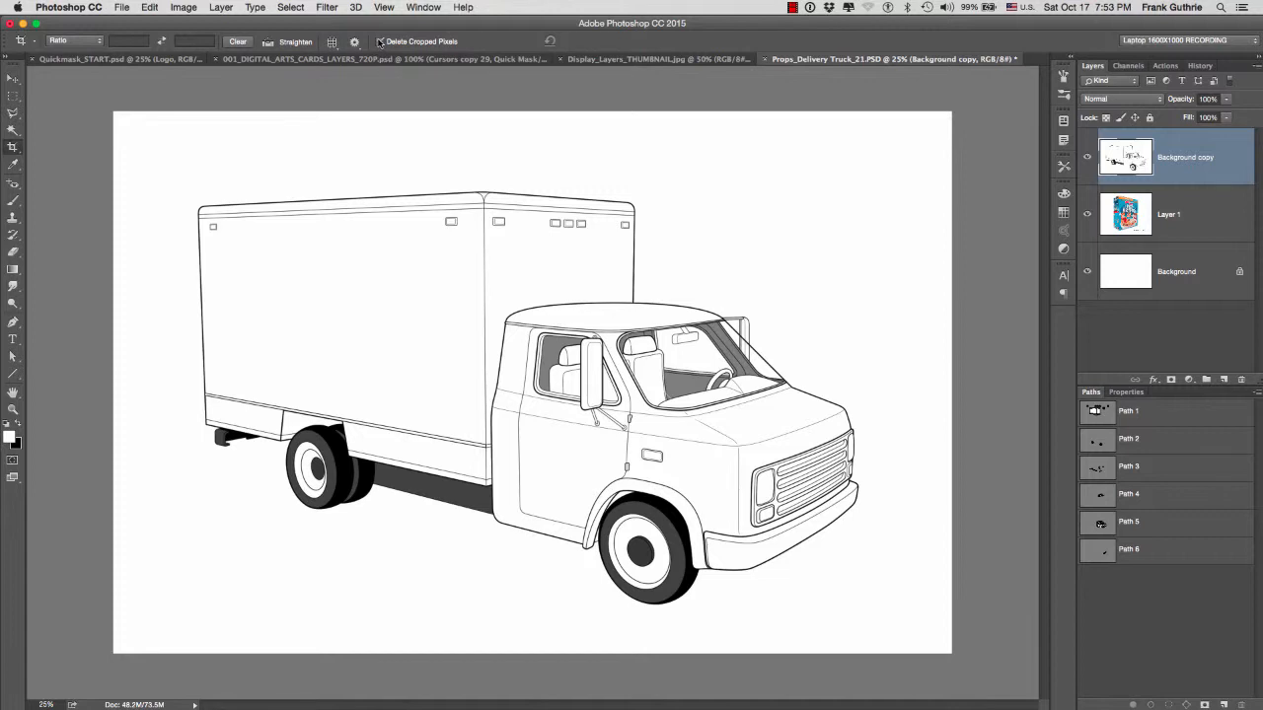
- Crop the image to roughly its left half at full height with Delete Cropped Pixels turned off, and undo the crop
mouse_move(115, 111)
left_mouse_down()
mouse_move(545, 654)
mouse_move(559, 653)
left_mouse_up()
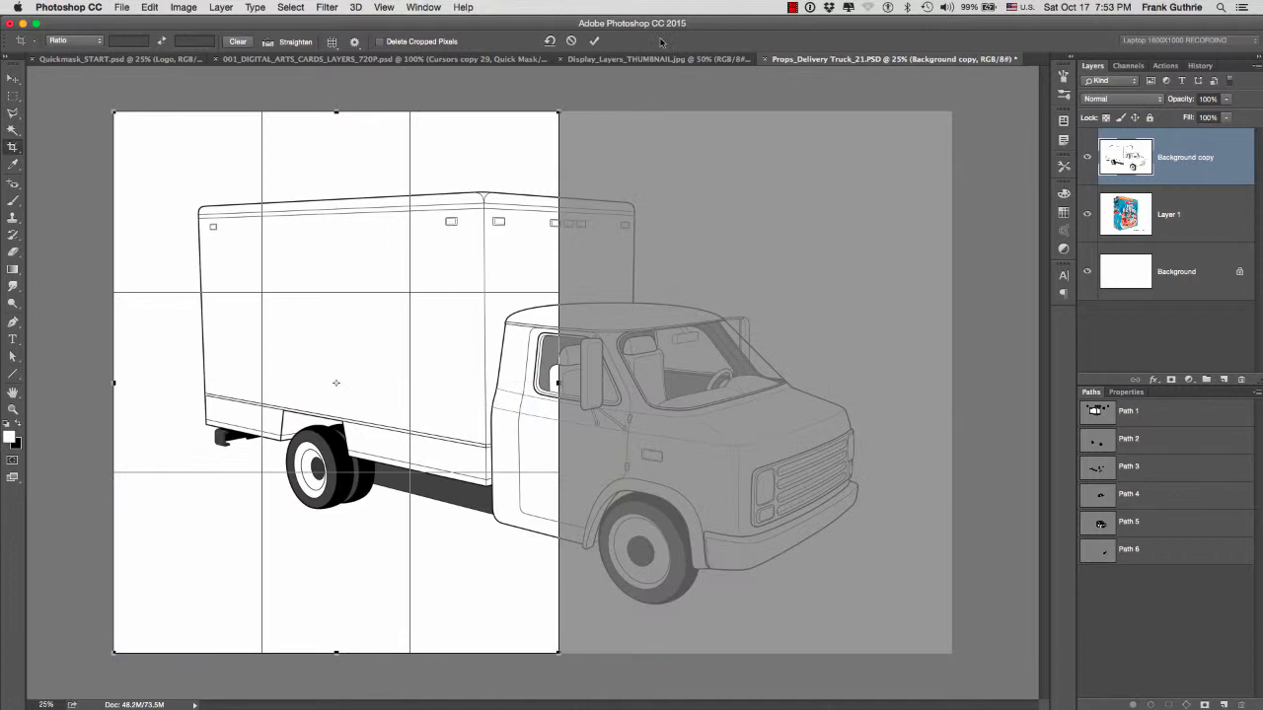
left_click(595, 41)
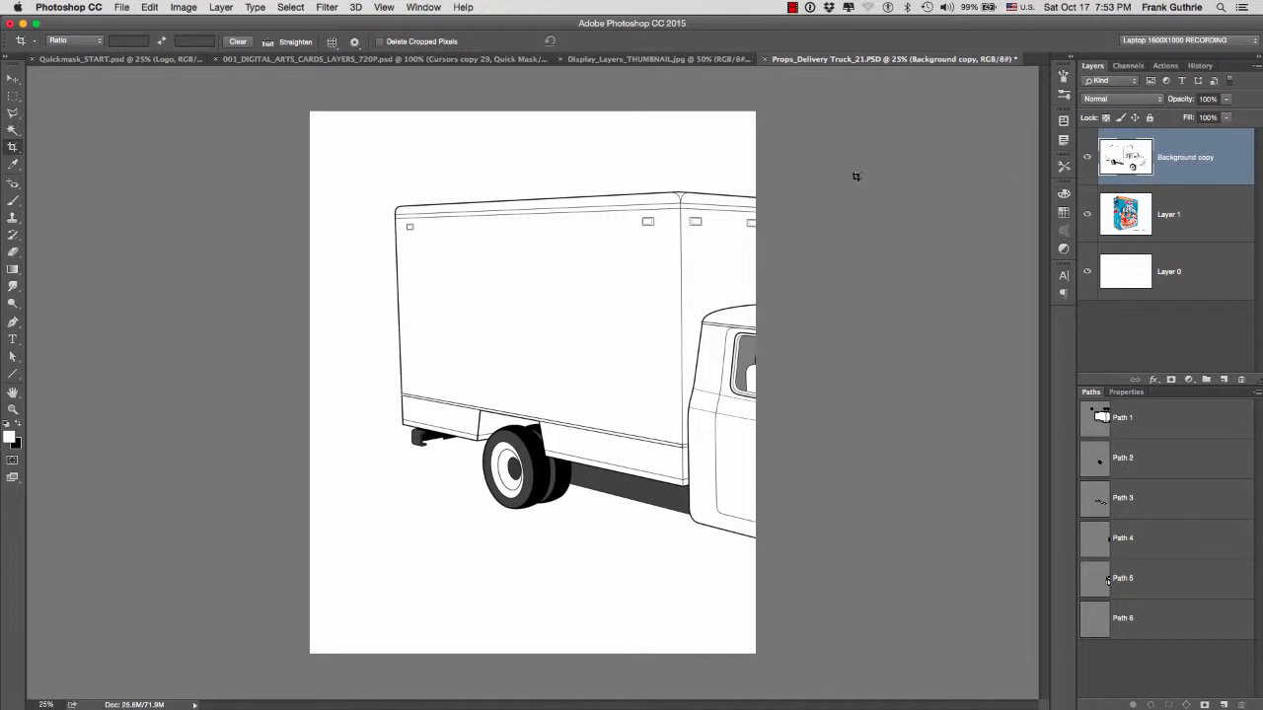
key("super+z")
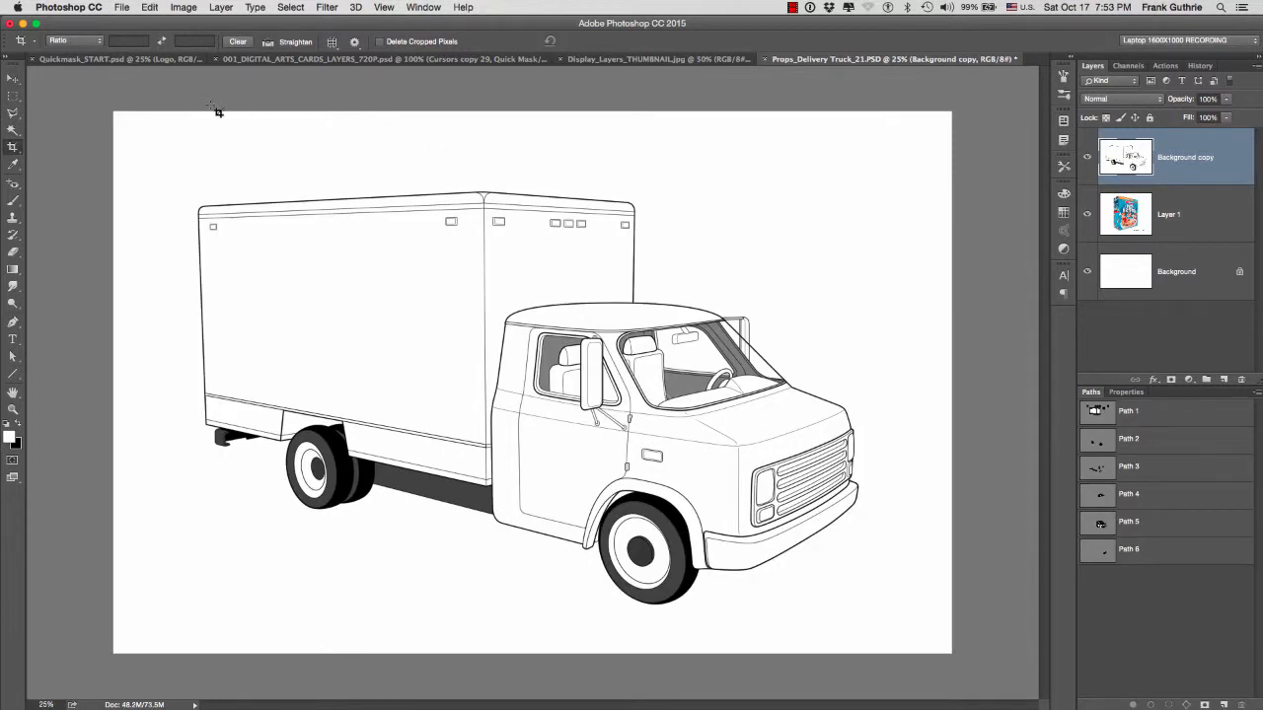
- Shrink a full-image crop box to about 14.6 in wide, rotate it counterclockwise, reset it, and cancel the crop
left_click_drag(107, 104, 970, 669)
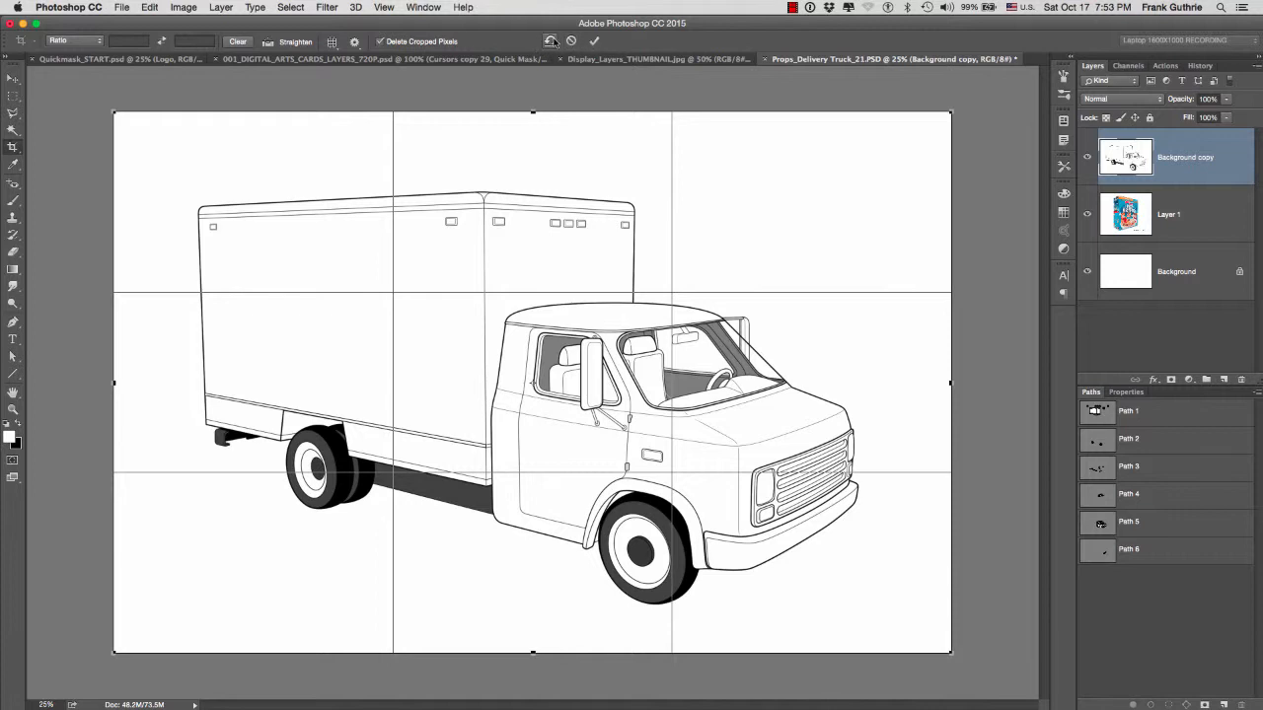
left_click_drag(115, 113, 174, 177)
left_click_drag(945, 416, 892, 416)
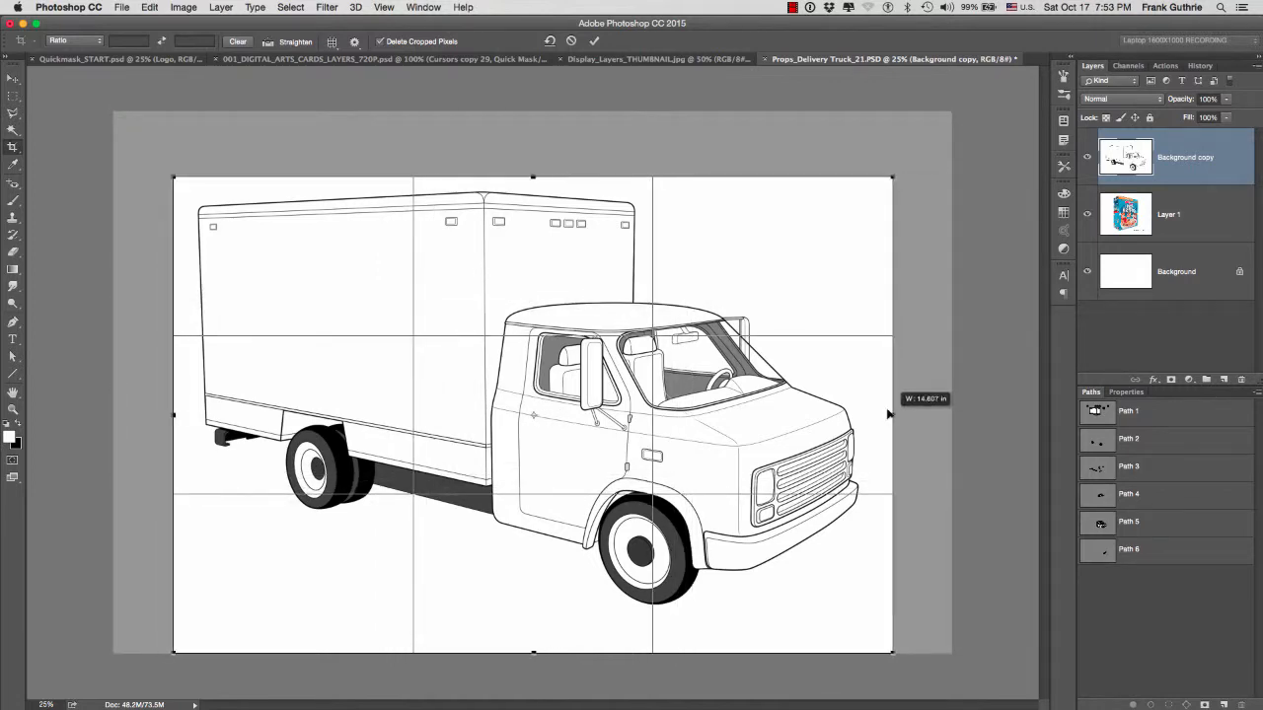
left_click_drag(900, 197, 795, 101)
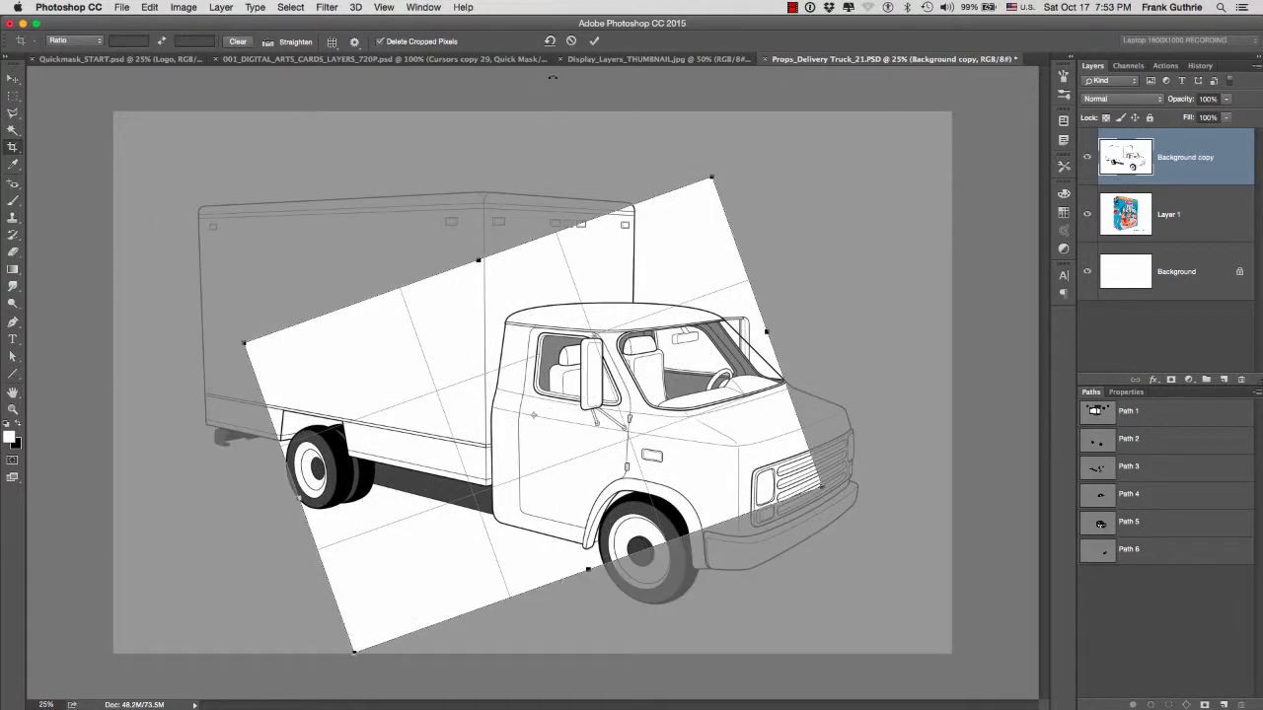
left_click(550, 41)
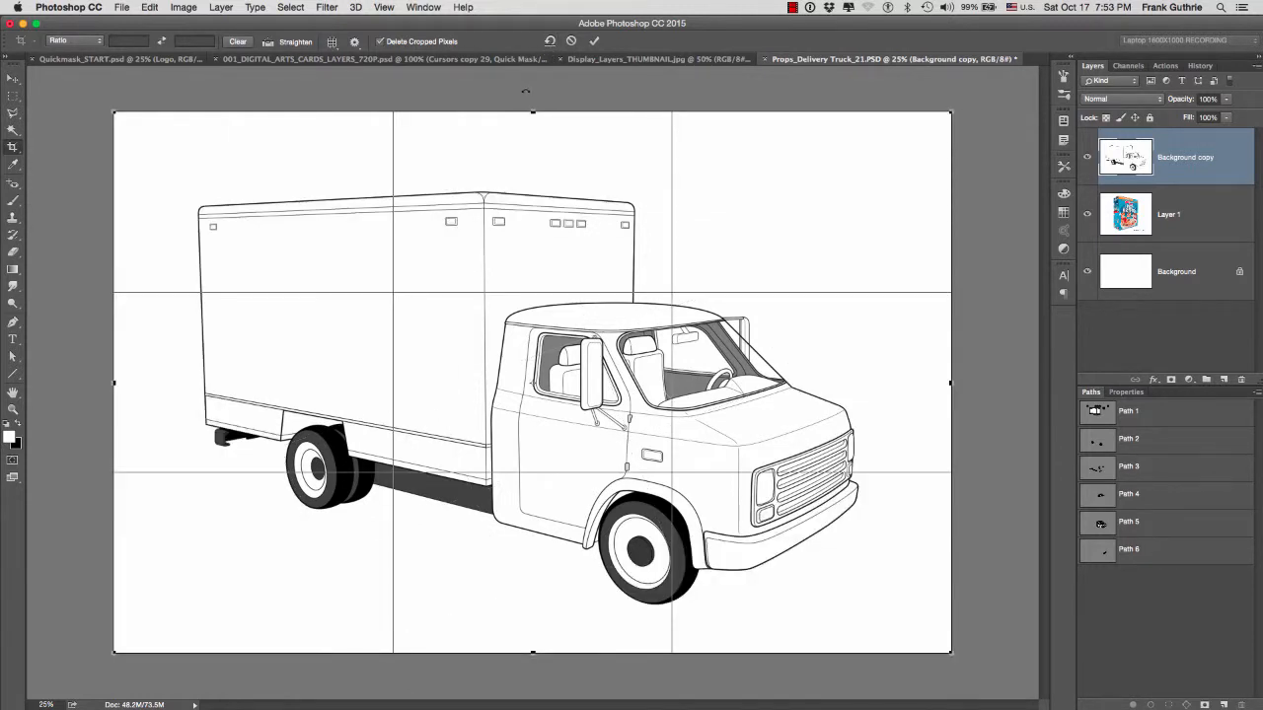
left_click(570, 42)
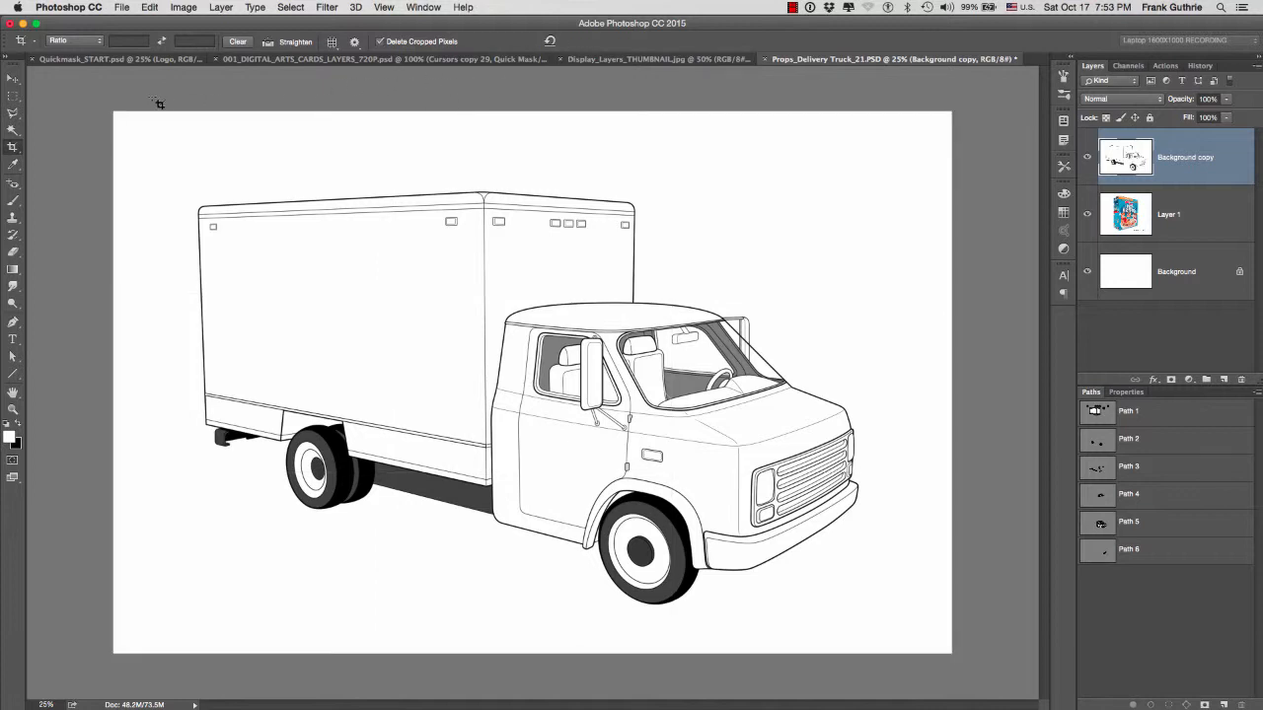
- Crop the image to roughly its left two thirds with Delete Cropped Pixels turned on, and undo the crop
left_click_drag(90, 103, 682, 653)
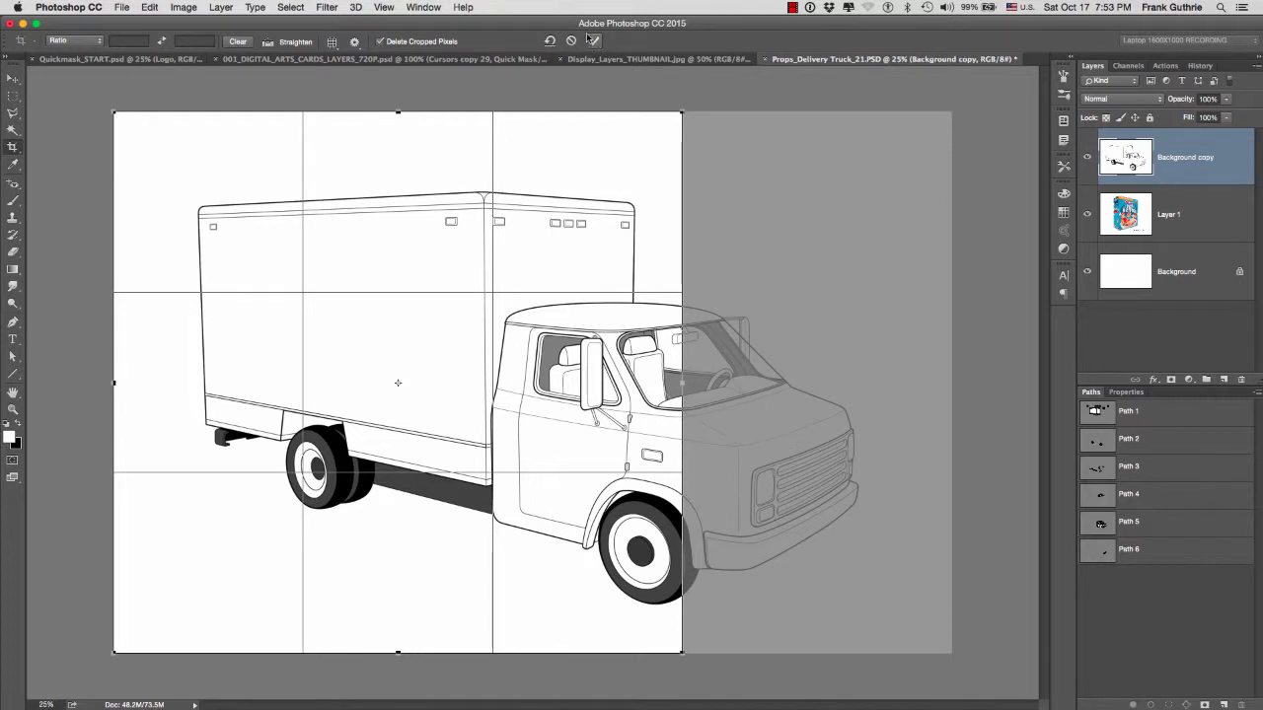
left_click(591, 41)
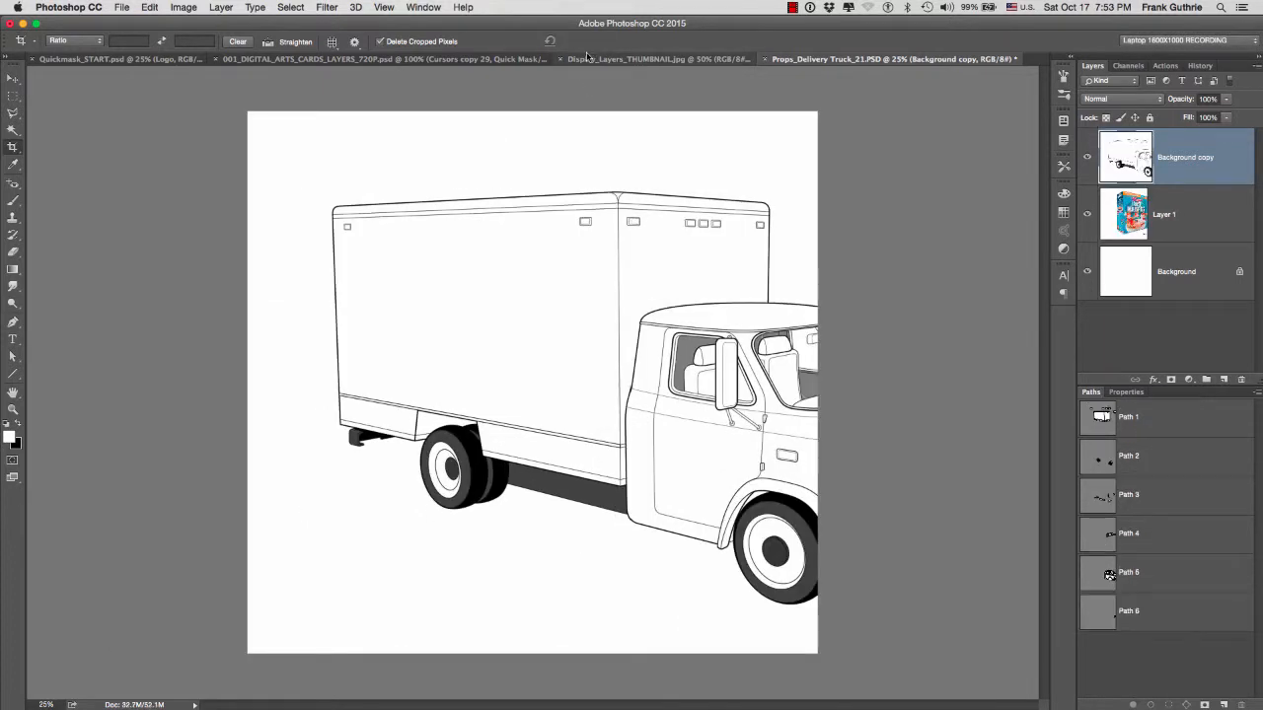
key("super+z")
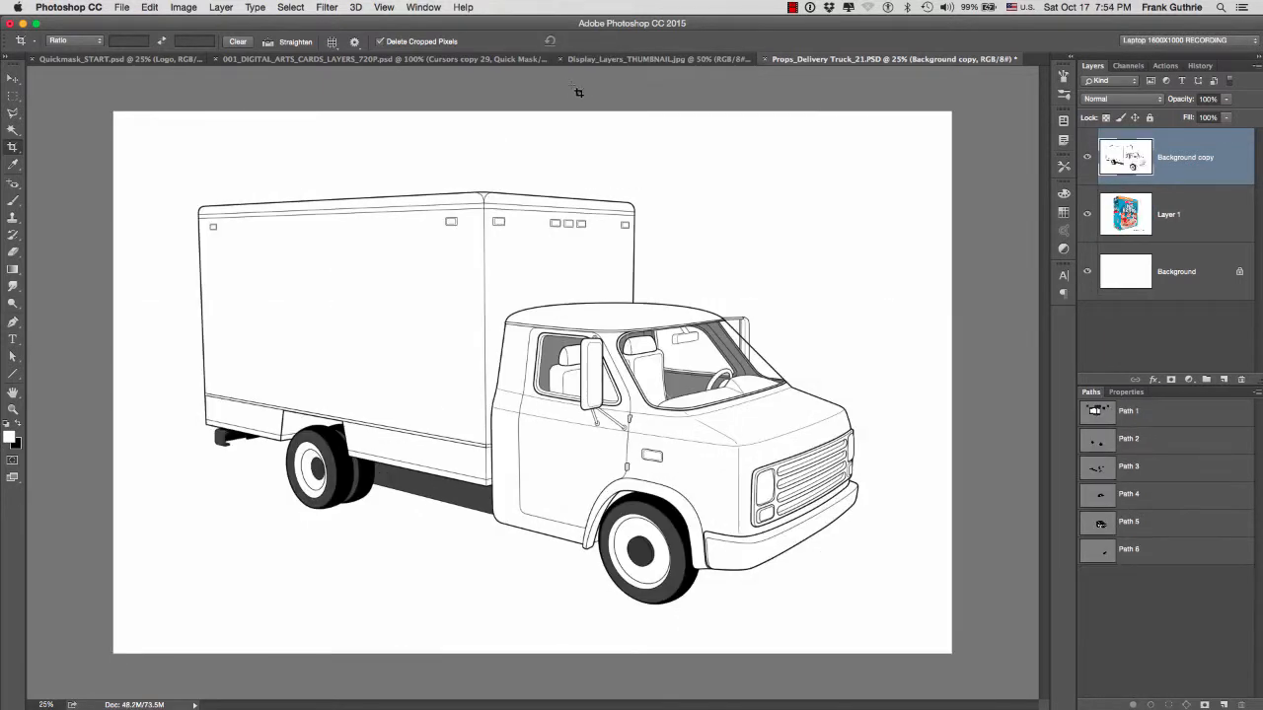
- Hide the Background copy layer, select Layer 1 with the cereal box, and switch to the Perspective Crop tool
left_click(1087, 157)
left_click(1182, 215)
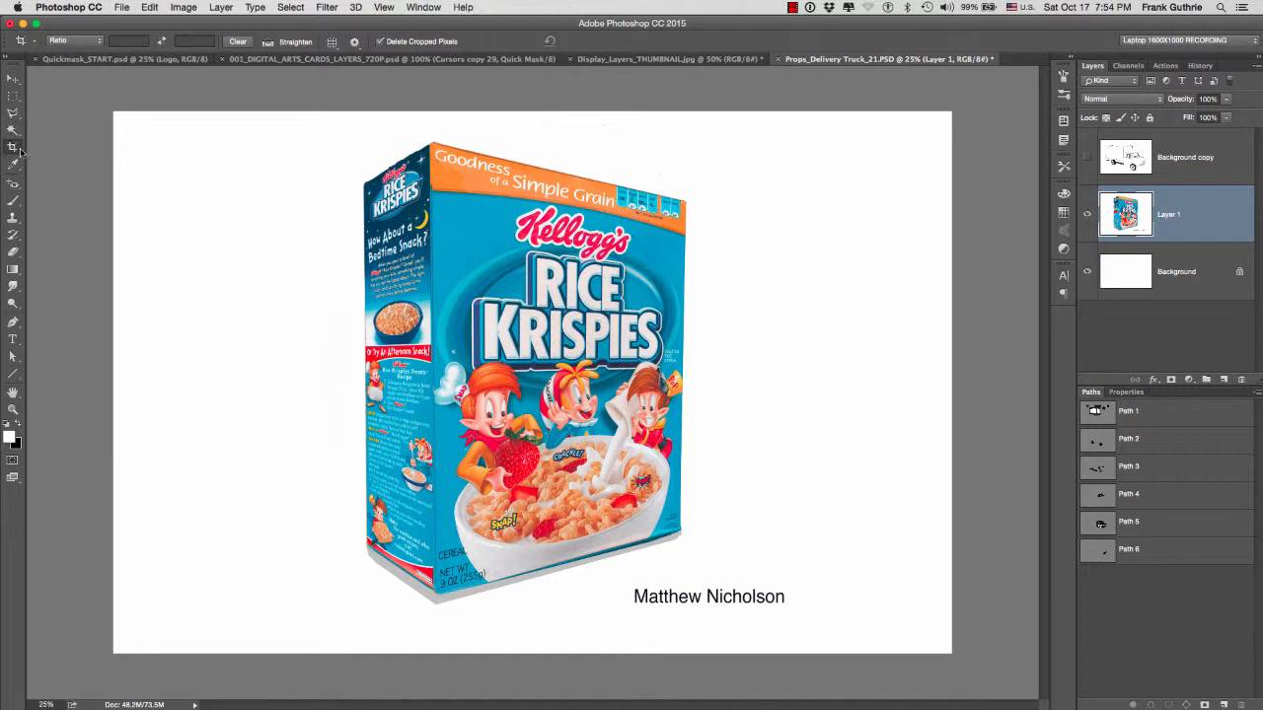
left_click(66, 184)
key("shift+c")
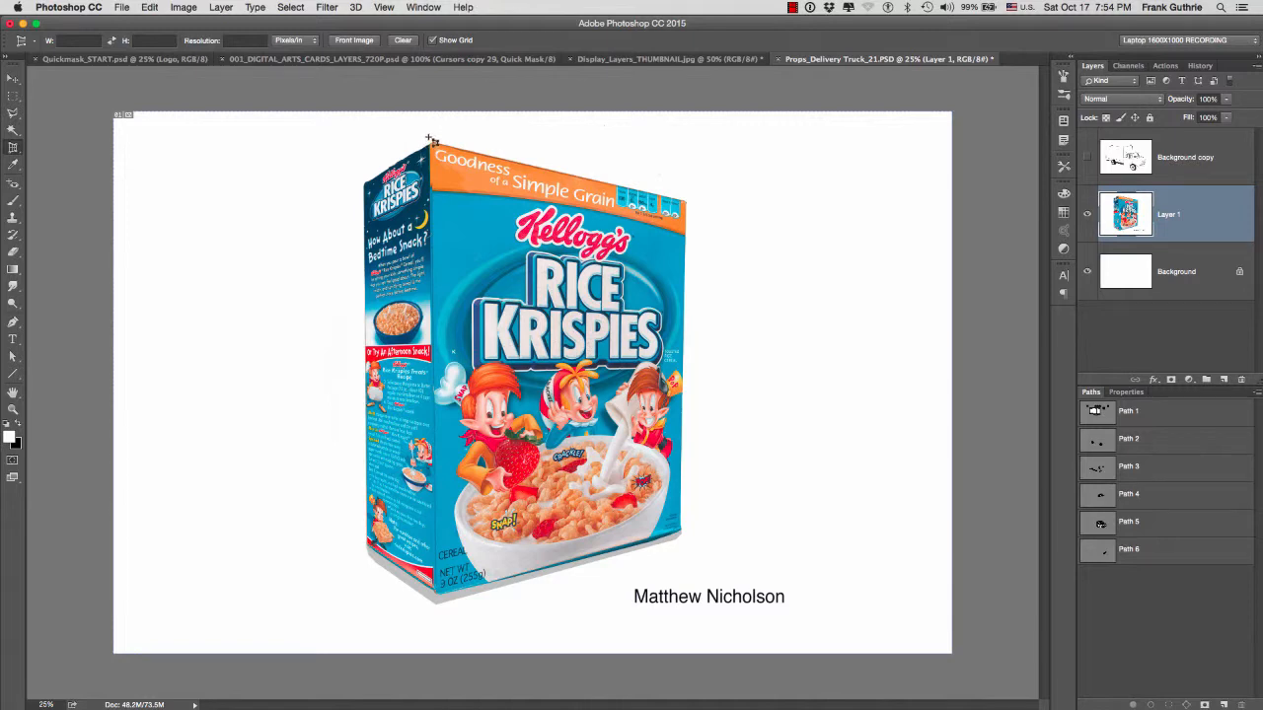
- Draw a perspective crop box over the cereal box's narrow side panel and fit its upper corners to the panel's top edge
left_click_drag(430, 138, 327, 611)
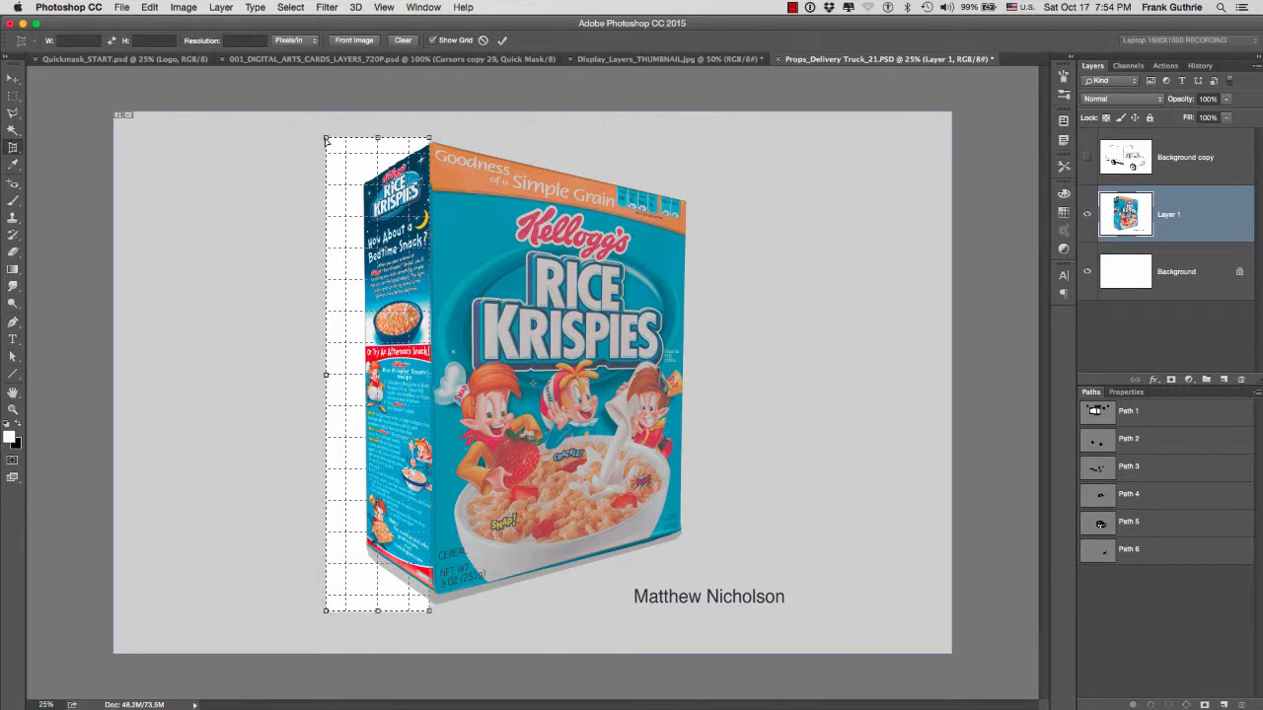
left_click_drag(326, 139, 362, 184)
left_click_drag(416, 154, 515, 134)
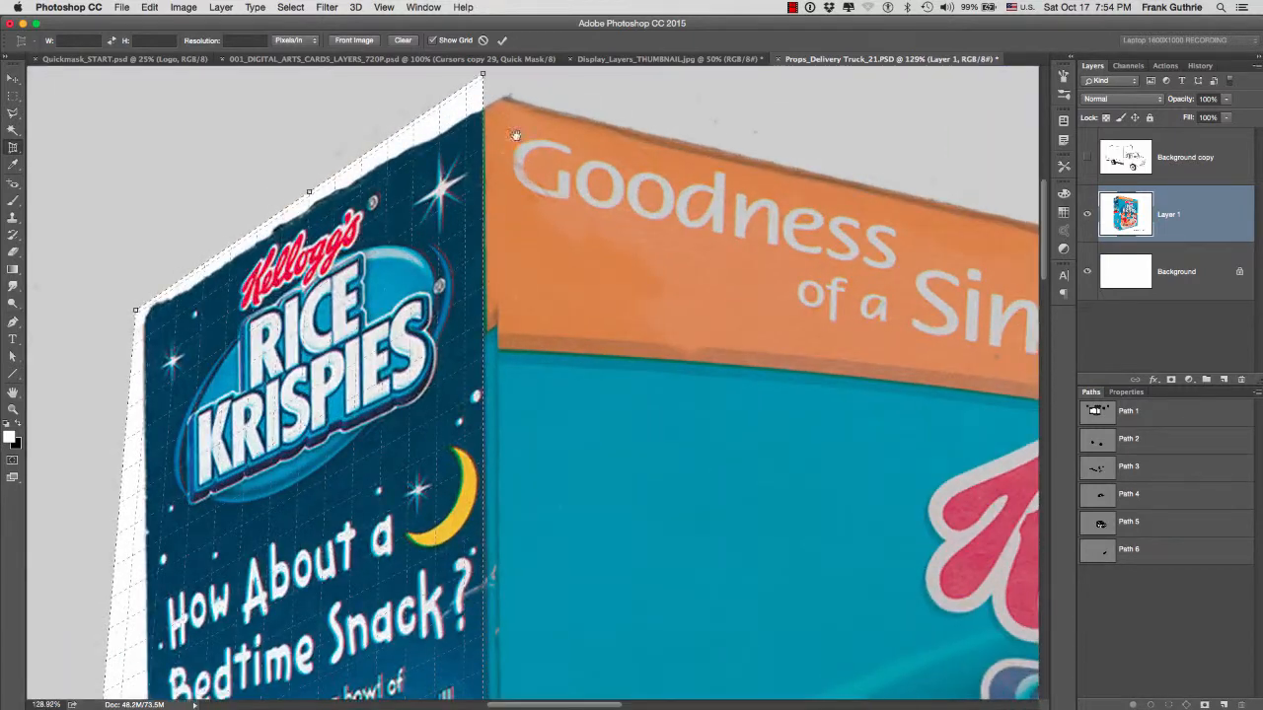
left_click_drag(483, 76, 481, 112)
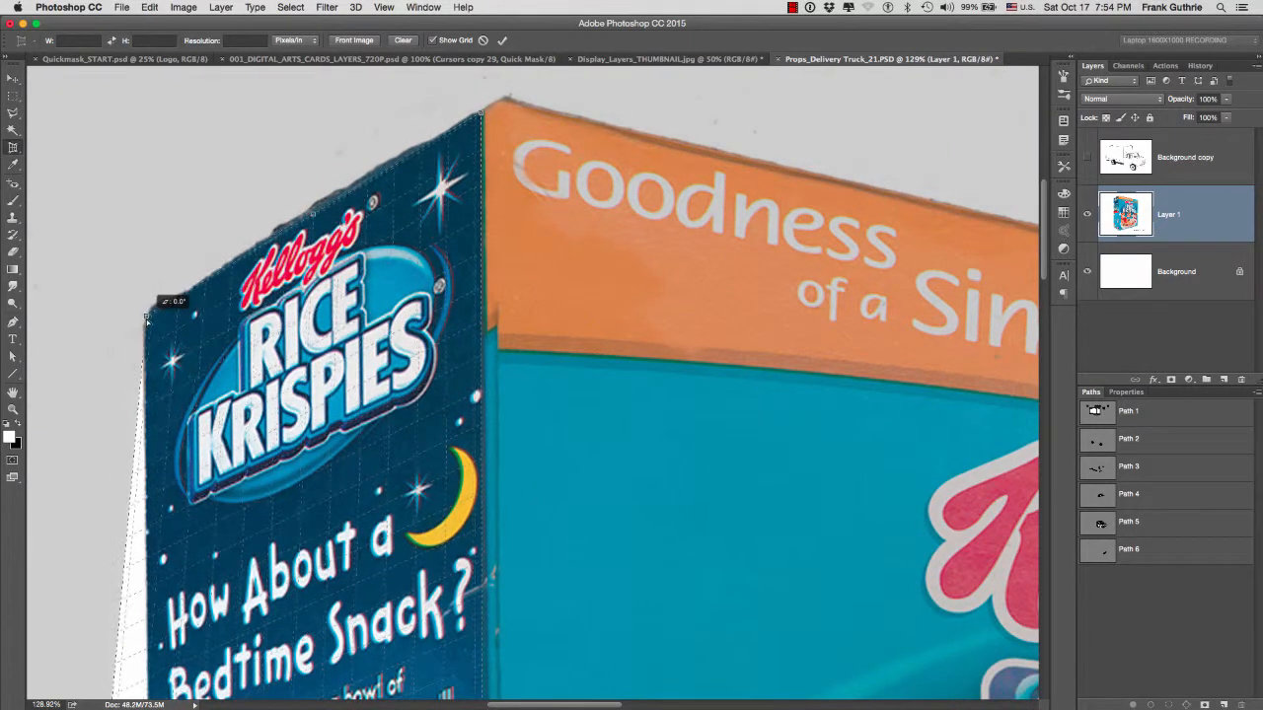
- Fit the crop box's lower corners to the side panel's bottom corners and apply the perspective crop
scroll(246, 552, "down", 15)
scroll(215, 447, "down", 15)
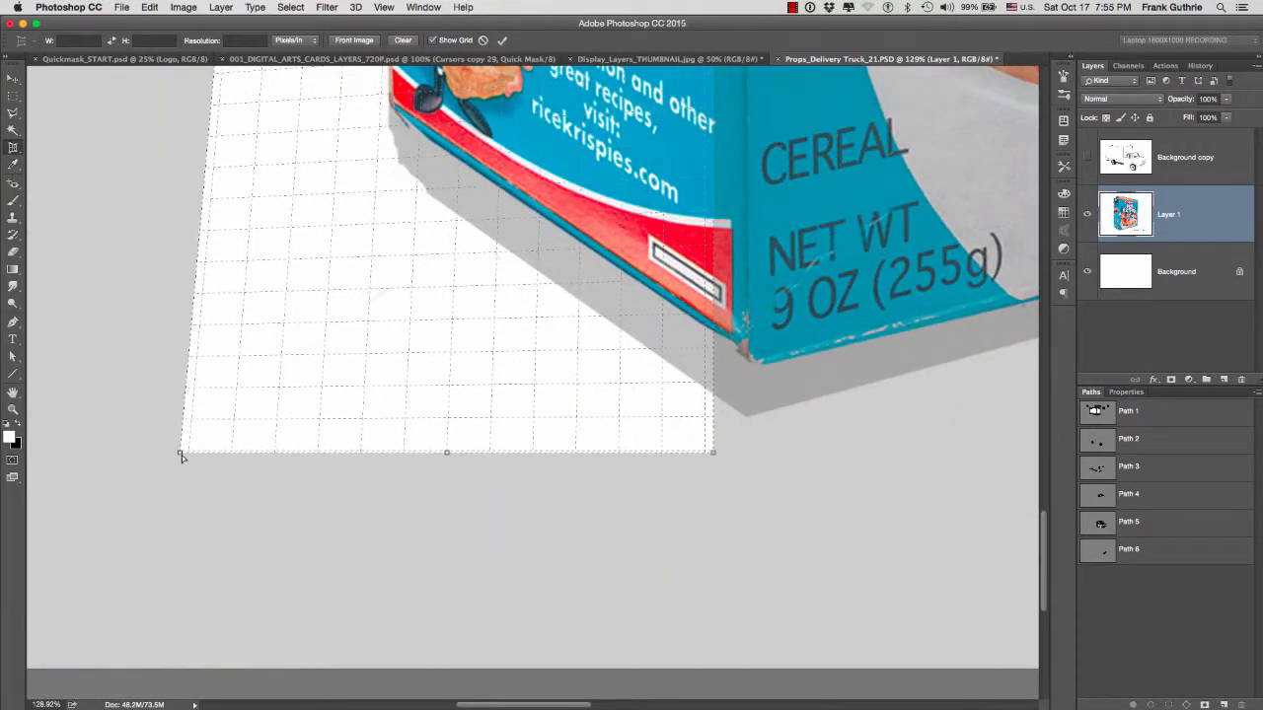
left_click_drag(180, 453, 391, 102)
scroll(445, 126, "up", 5)
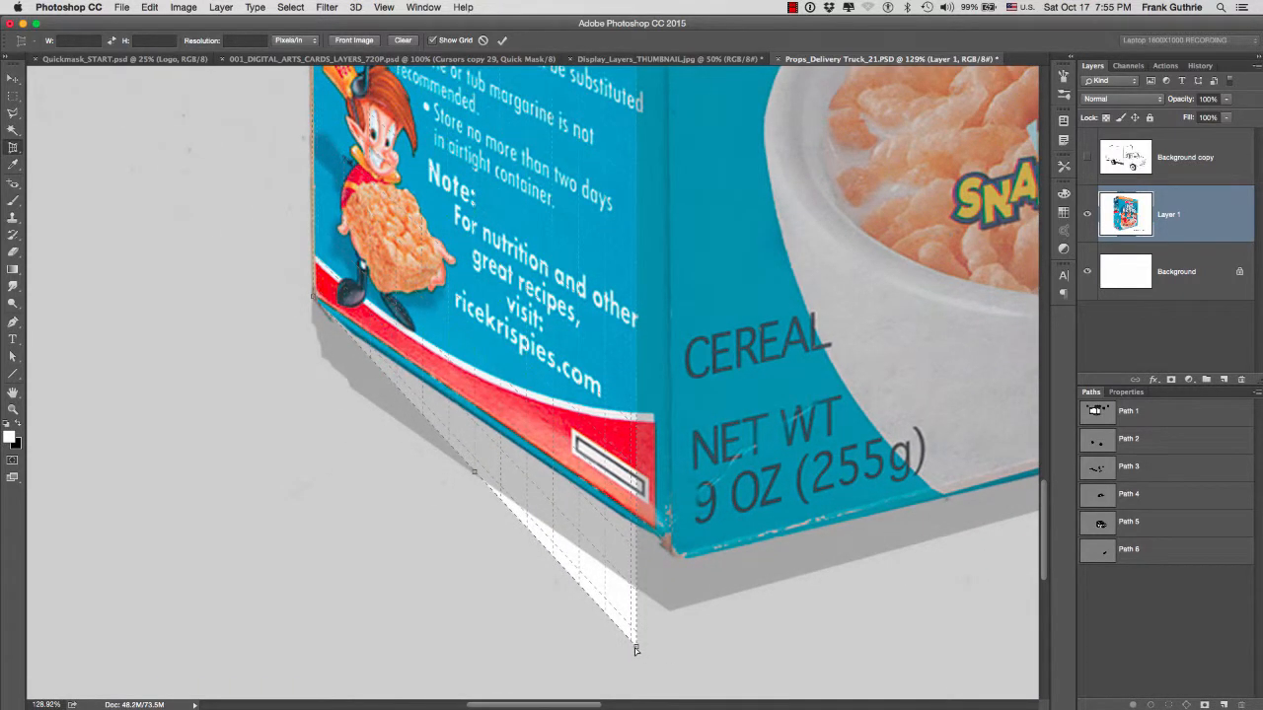
left_click_drag(636, 649, 664, 541)
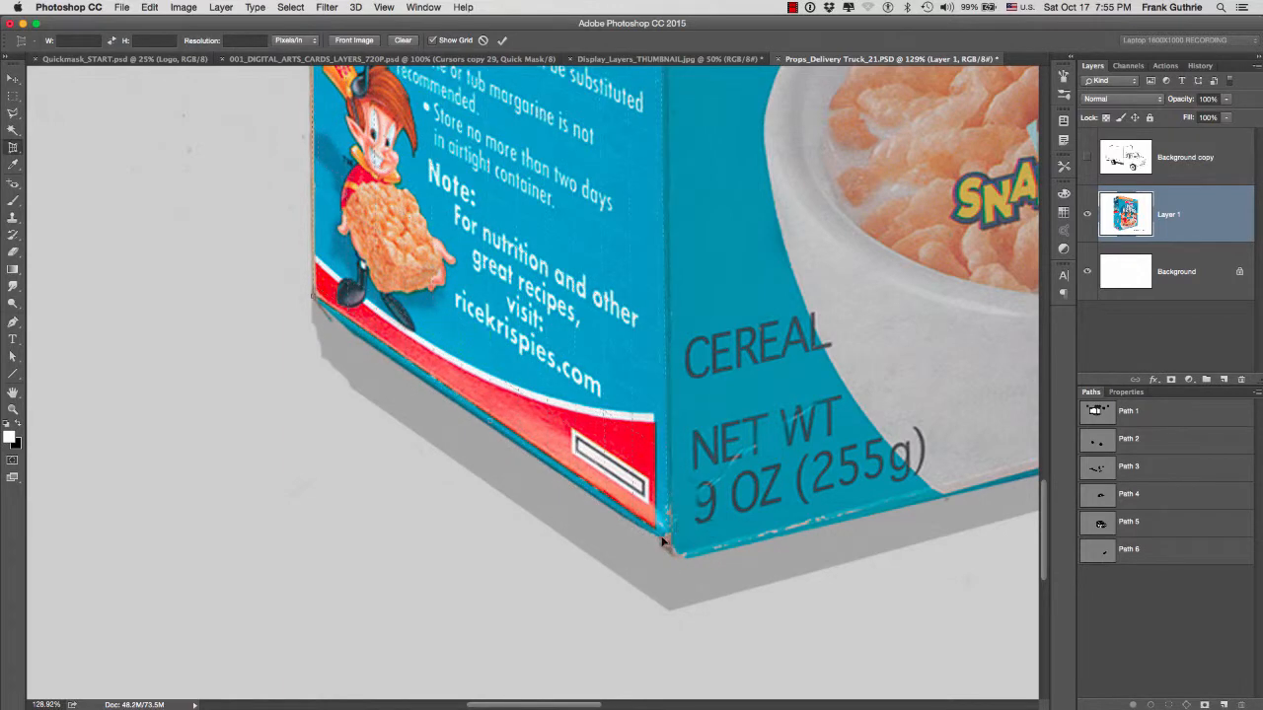
key("super+0")
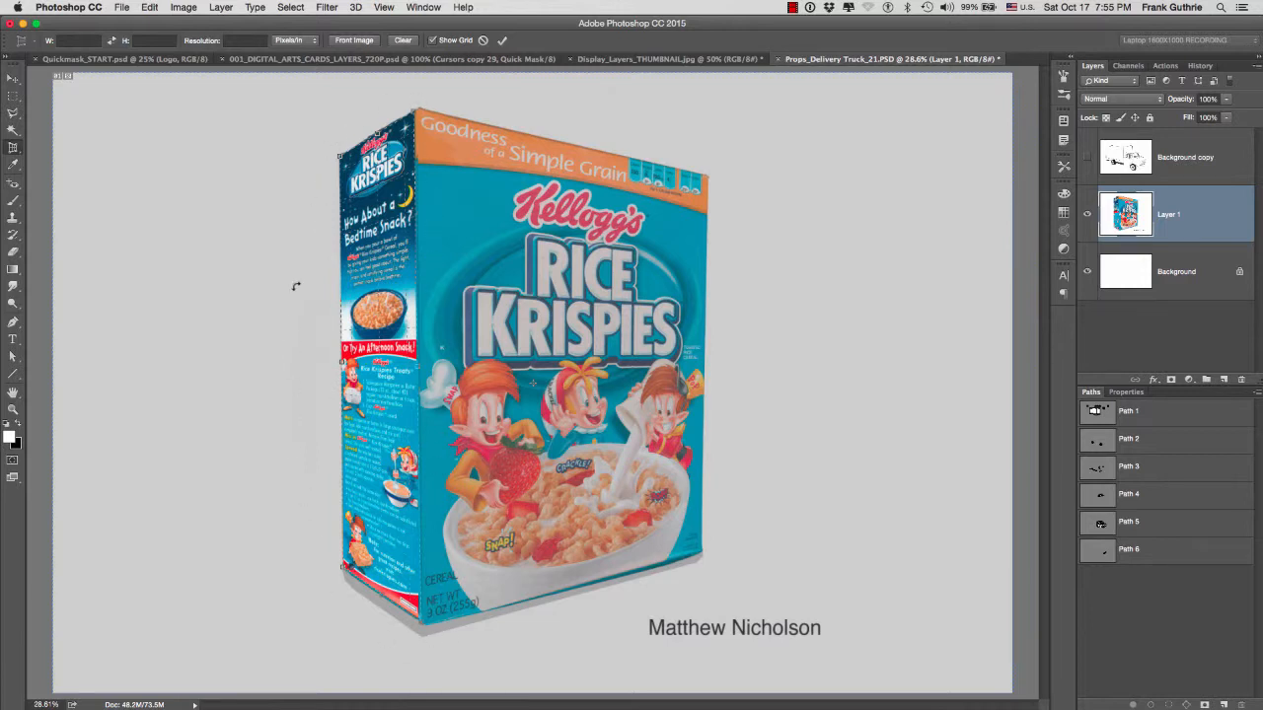
left_click(501, 39)
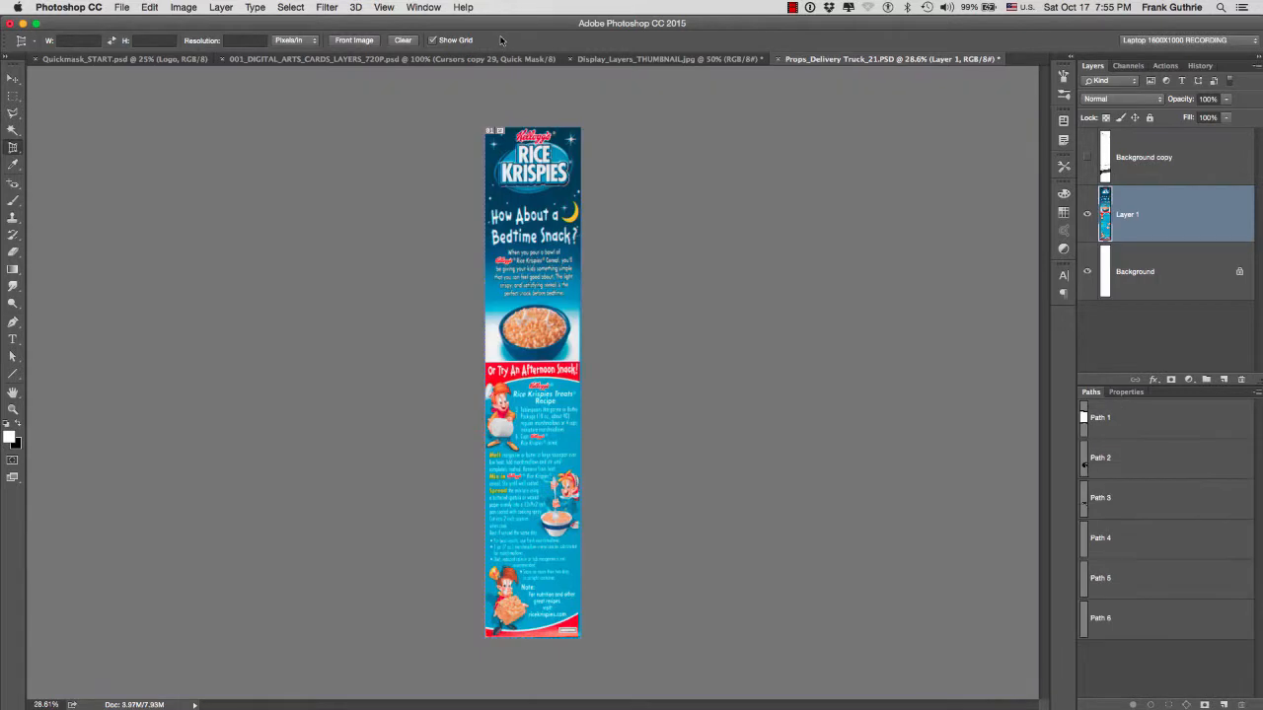